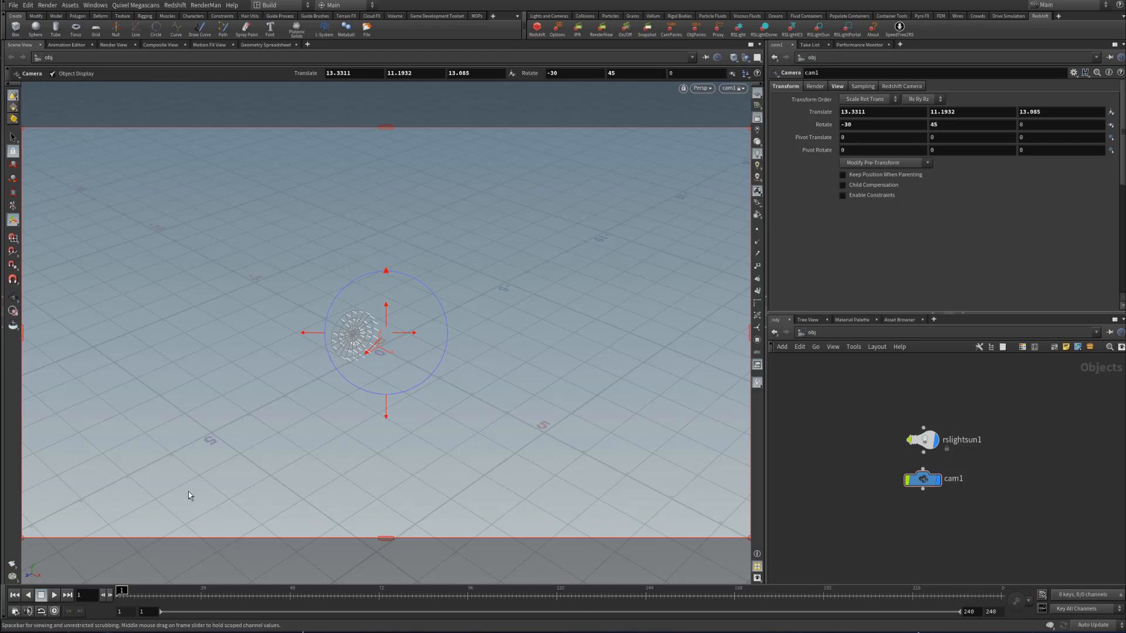
# - Review the Redshift SpeedTree Importer download page in the browser and the SpeedTree2Houdini.txt script in Notepad++, and return to Houdini
pyautogui.moveTo(413, 140); pyautogui.dragTo(410, 117)
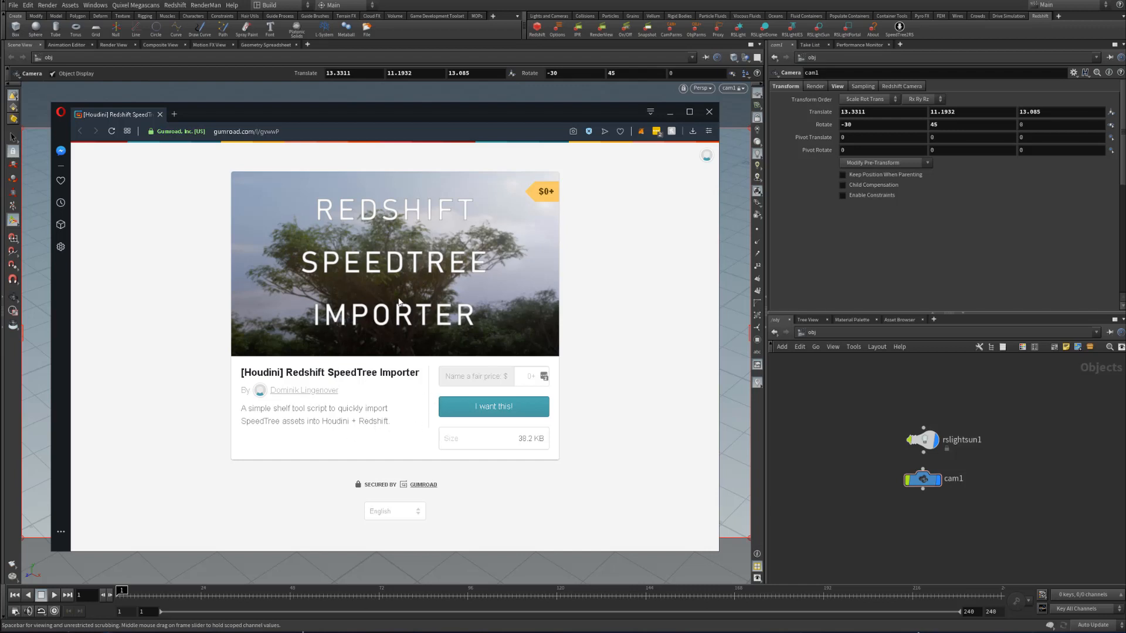
pyautogui.moveTo(449, 117); pyautogui.dragTo(125, 108)
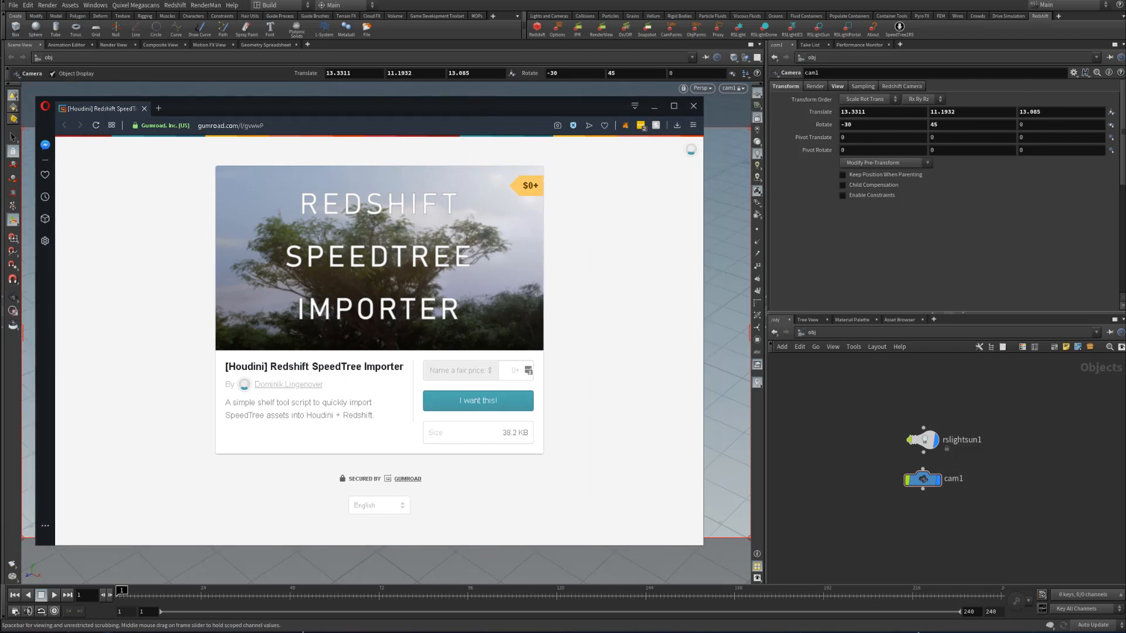
pyautogui.click(654, 106)
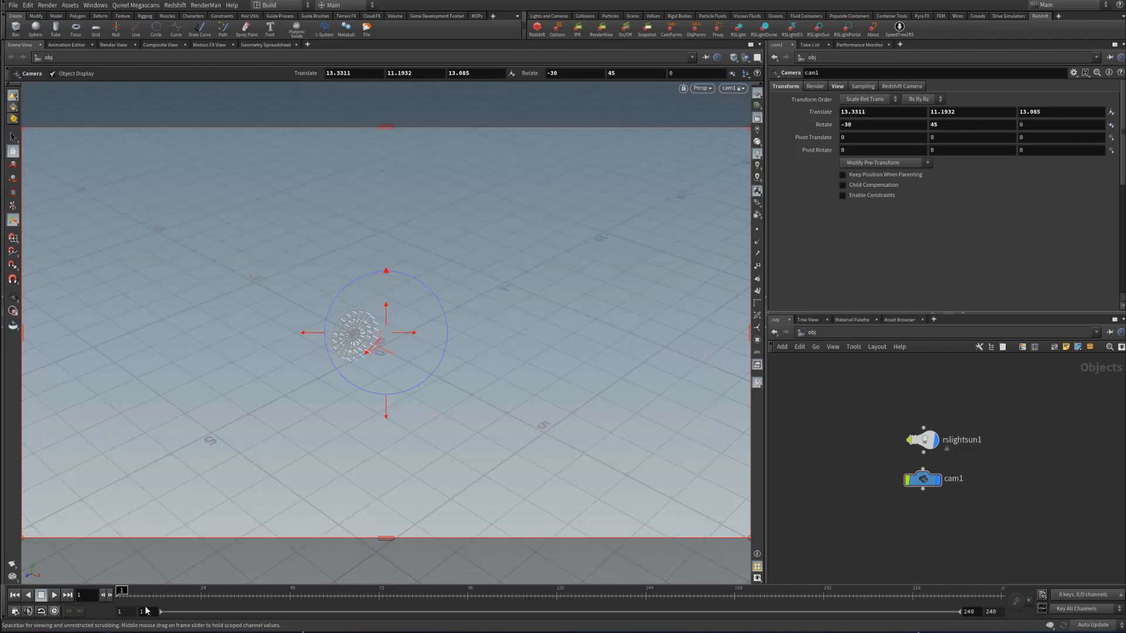
pyautogui.moveTo(144, 607); pyautogui.dragTo(311, 82)
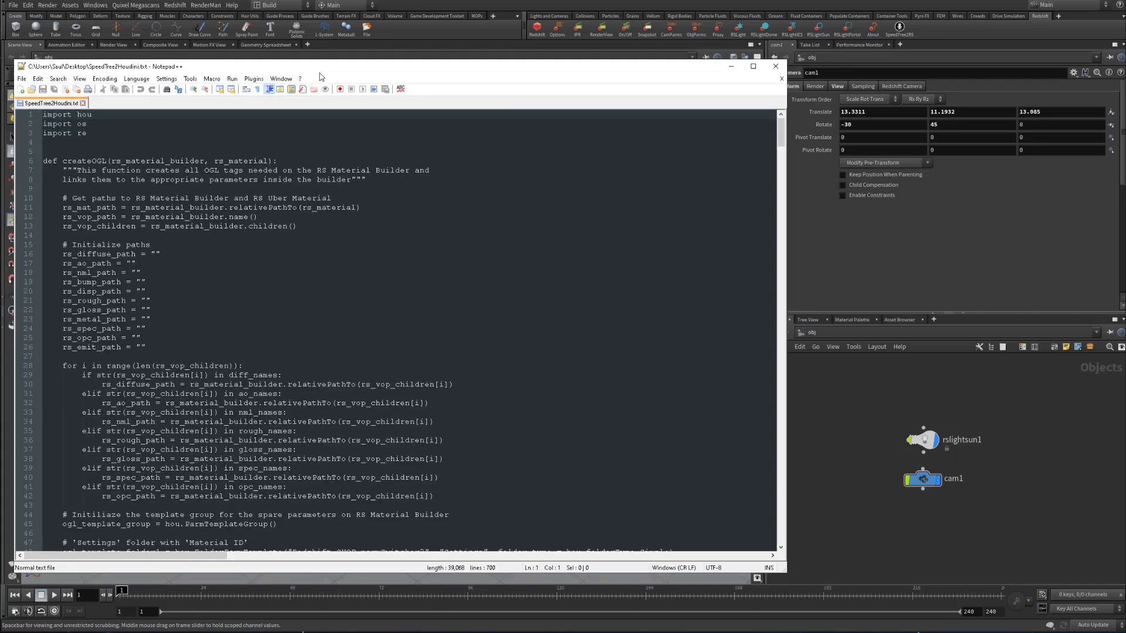
pyautogui.moveTo(782, 141)
pyautogui.mouseDown()
pyautogui.moveTo(812, 439)
pyautogui.moveTo(781, 132)
pyautogui.mouseUp()
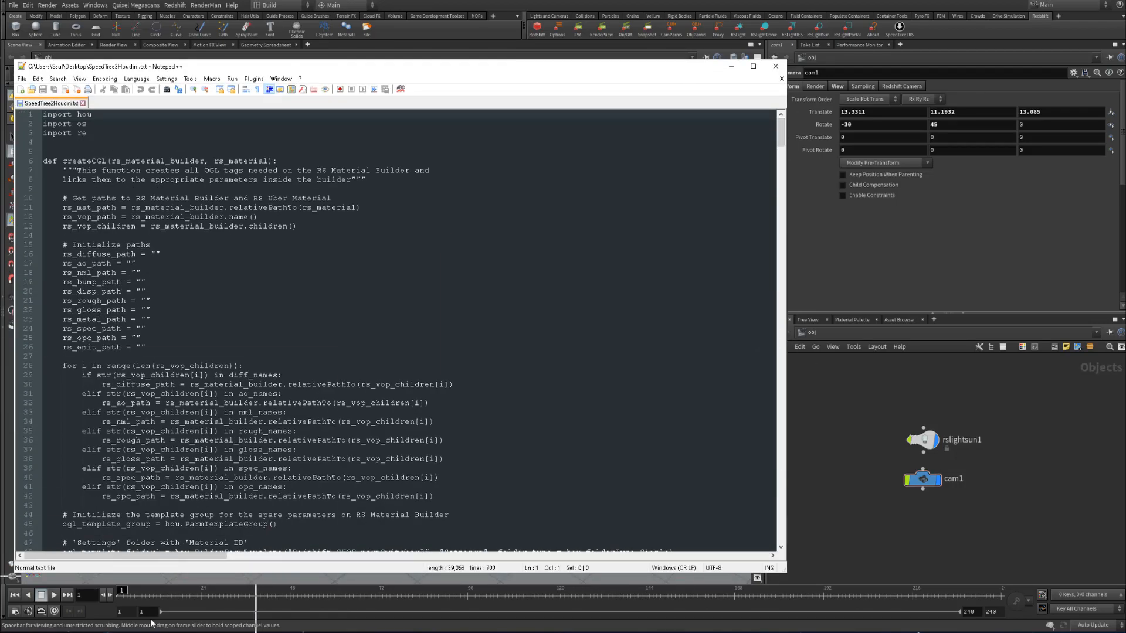
pyautogui.click(911, 373)
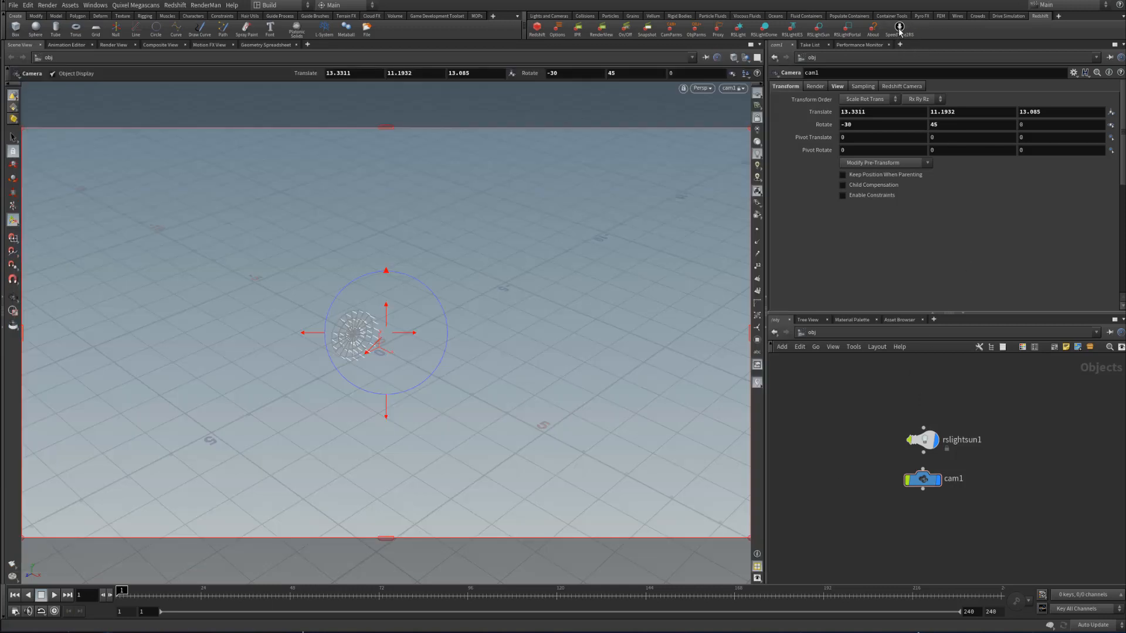
# - Inspect the Python script of the SpeedTree2RS shelf tool in its edit dialog and leave without changes
pyautogui.rightClick(898, 30)
pyautogui.click(902, 45)
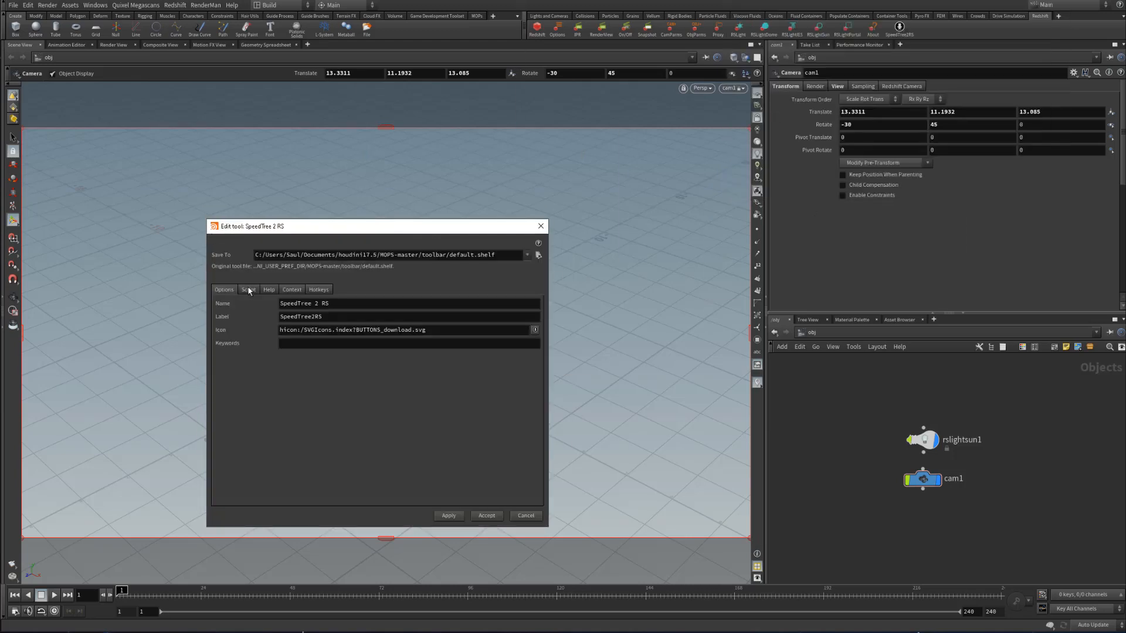
pyautogui.click(248, 289)
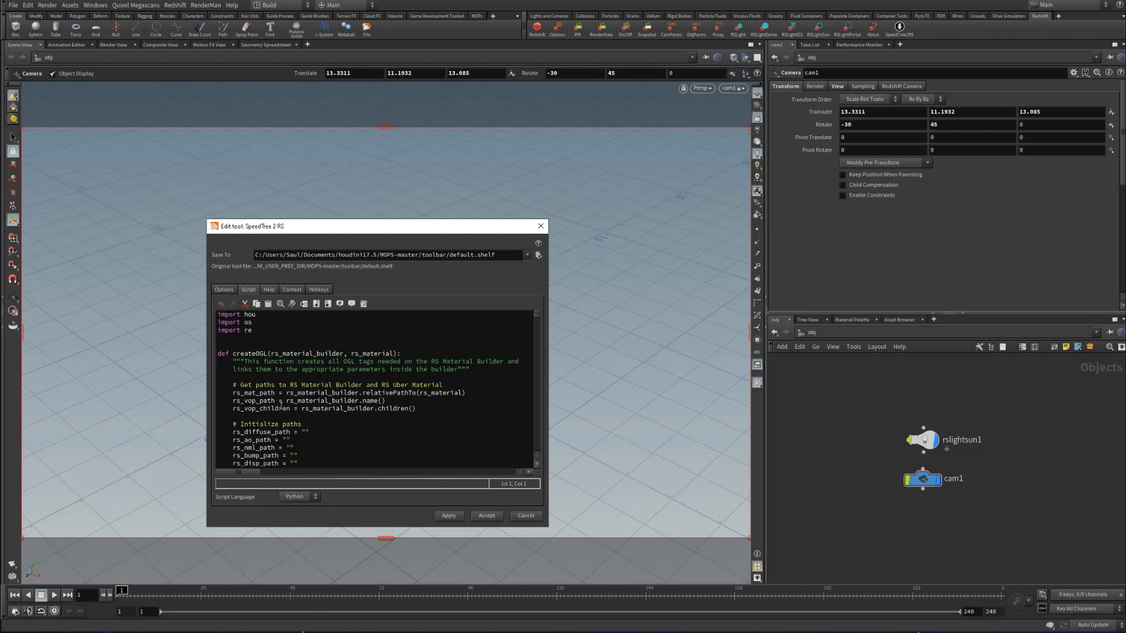
pyautogui.click(526, 516)
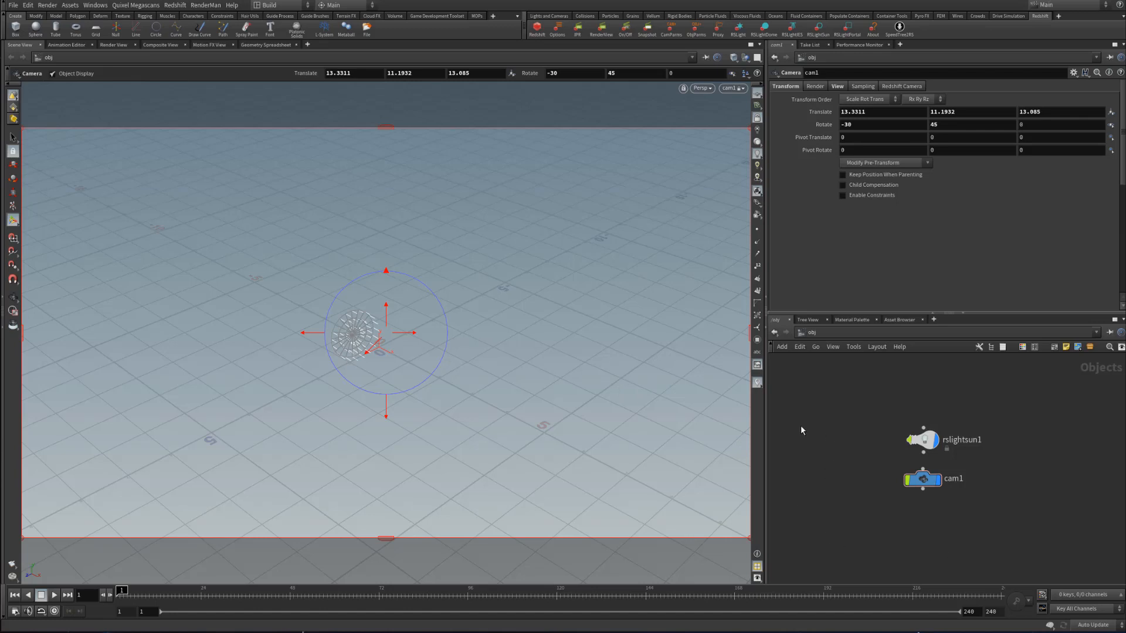
# - Run the SpeedTree2RS tool and browse for the mesh file to Desktop/Patreon/Houdini_Plants/abc/Quaking_Aspen_Animated
pyautogui.moveTo(849, 390)
pyautogui.mouseDown()
pyautogui.moveTo(833, 557)
pyautogui.moveTo(878, 416)
pyautogui.mouseUp()
pyautogui.click(901, 30)
pyautogui.moveTo(867, 0); pyautogui.dragTo(267, 245)
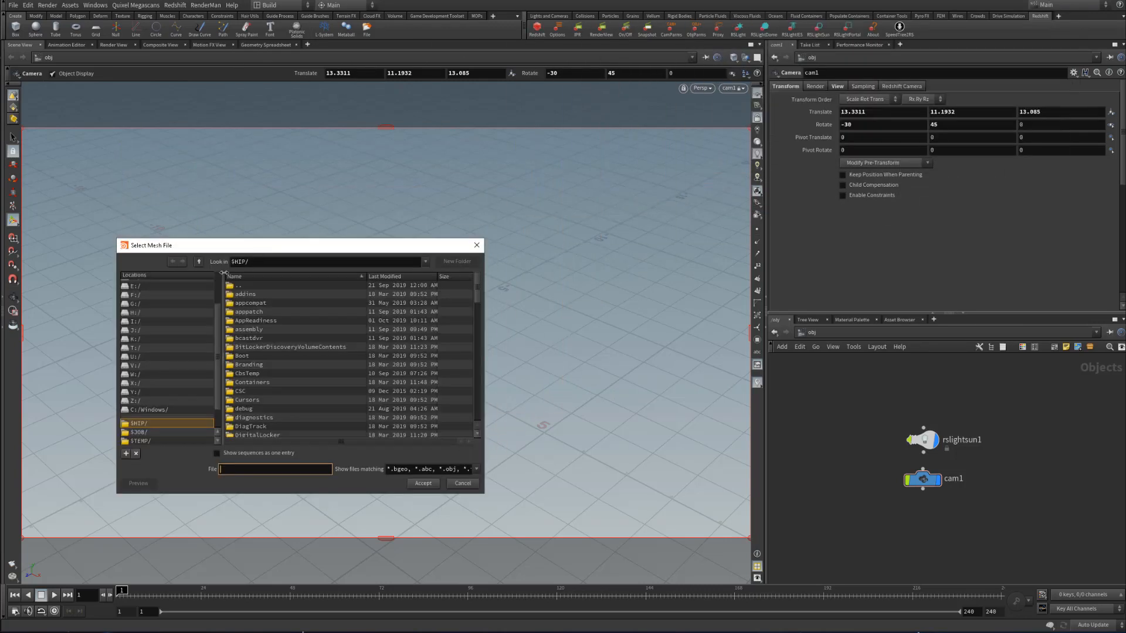
pyautogui.scroll(2, 170, 299)
pyautogui.click(146, 292)
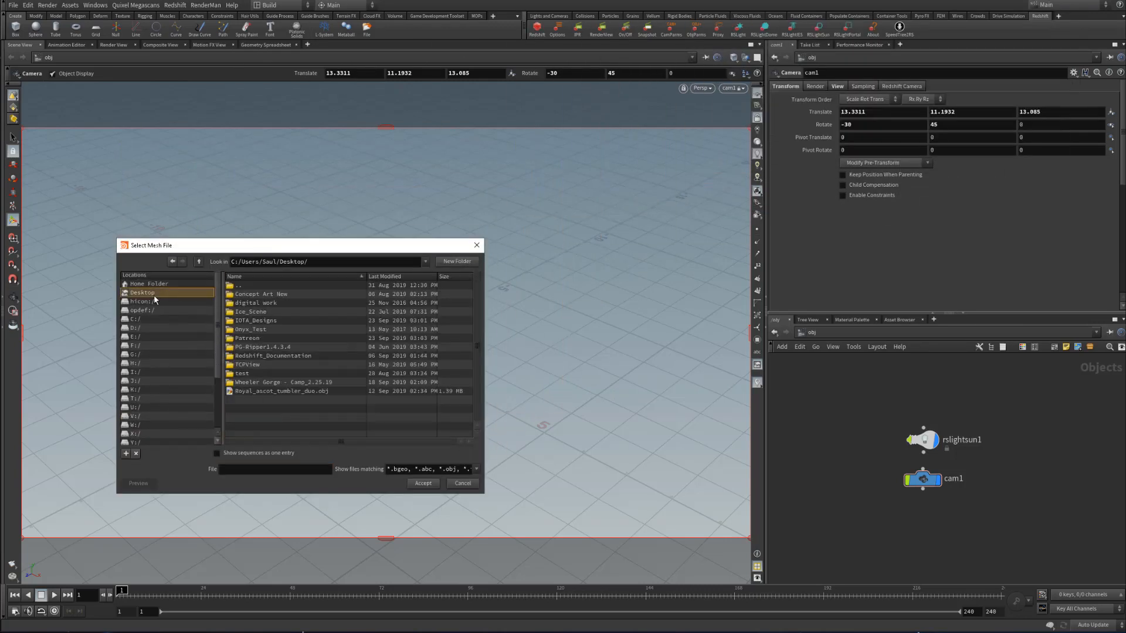
pyautogui.doubleClick(266, 345)
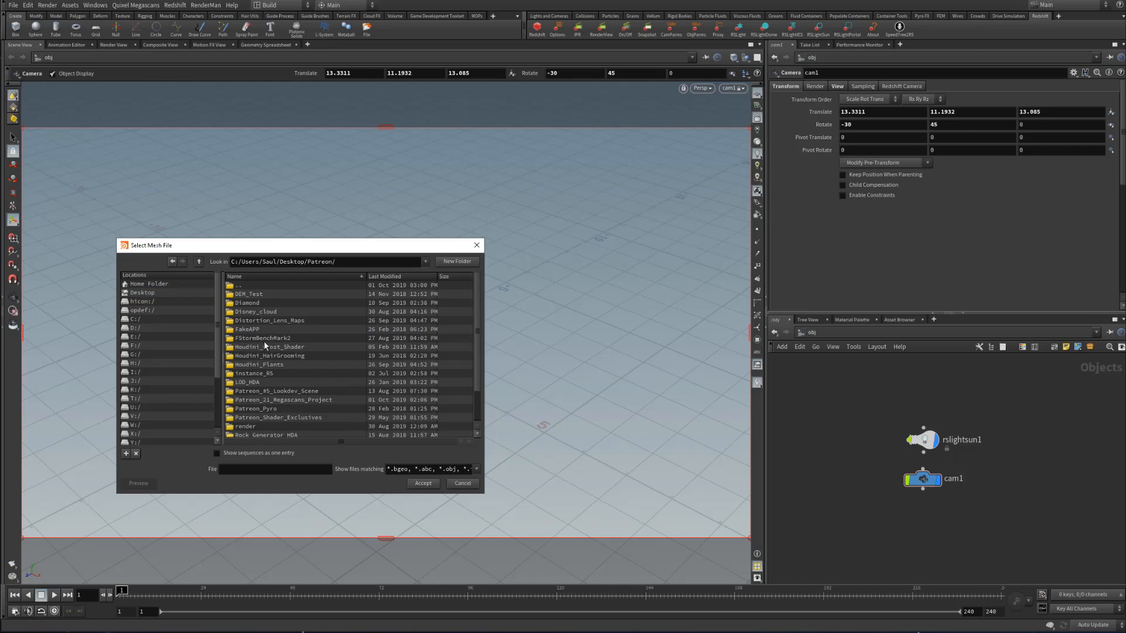
pyautogui.doubleClick(282, 365)
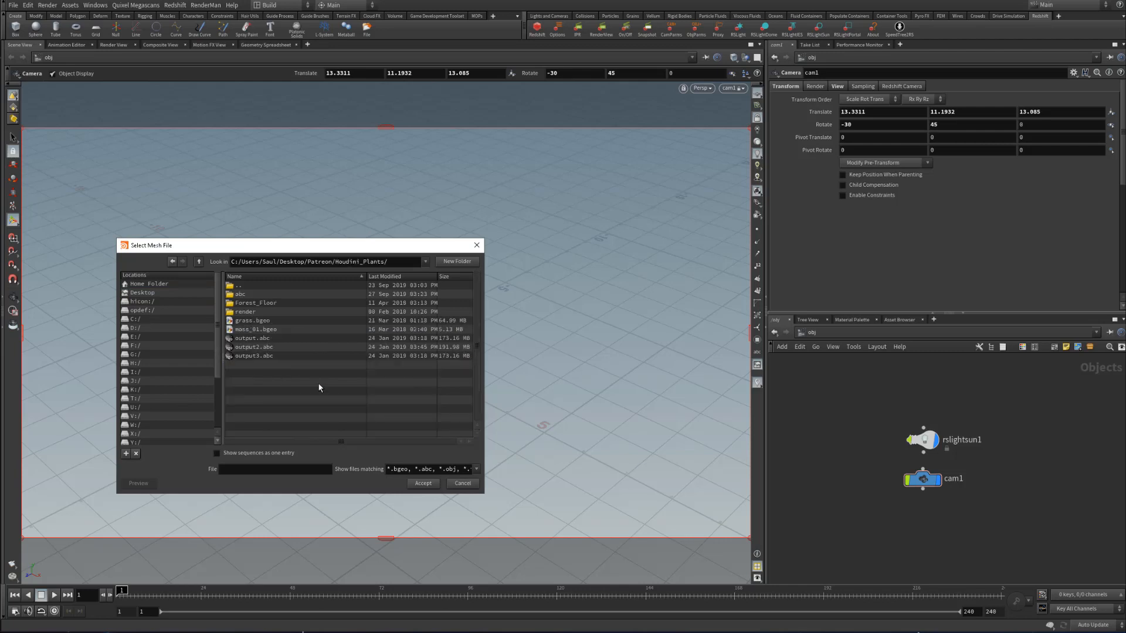
pyautogui.doubleClick(245, 295)
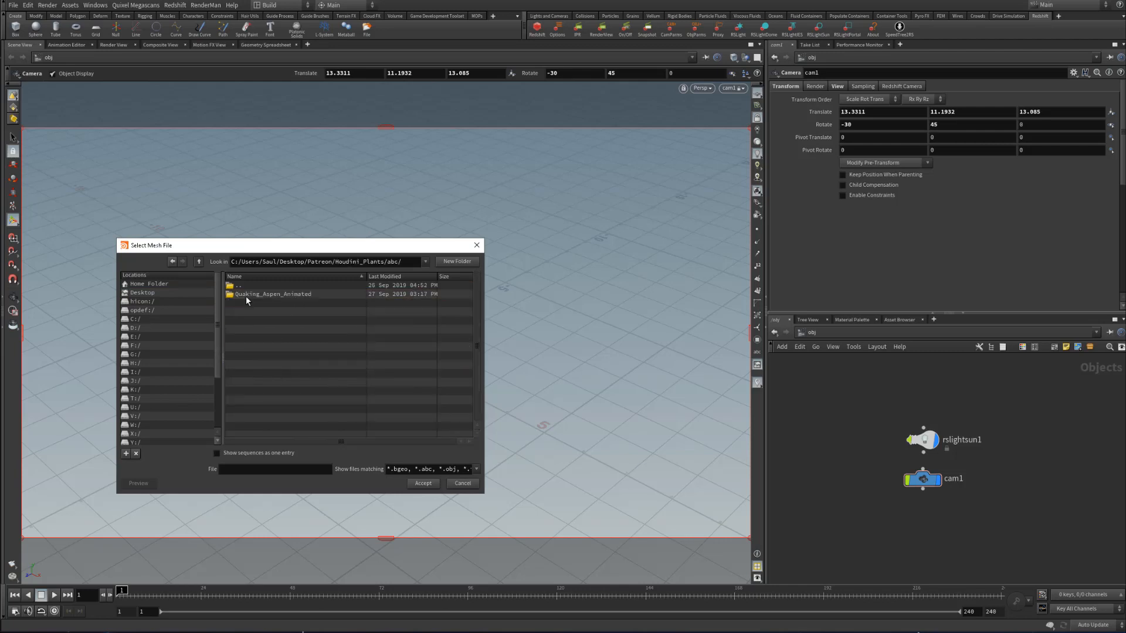
pyautogui.doubleClick(280, 295)
# - Import Quaking_Aspen_Fall_Loop_LR_001.abc with a matnet created and RS Sprite used instead of opacity
pyautogui.click(306, 294)
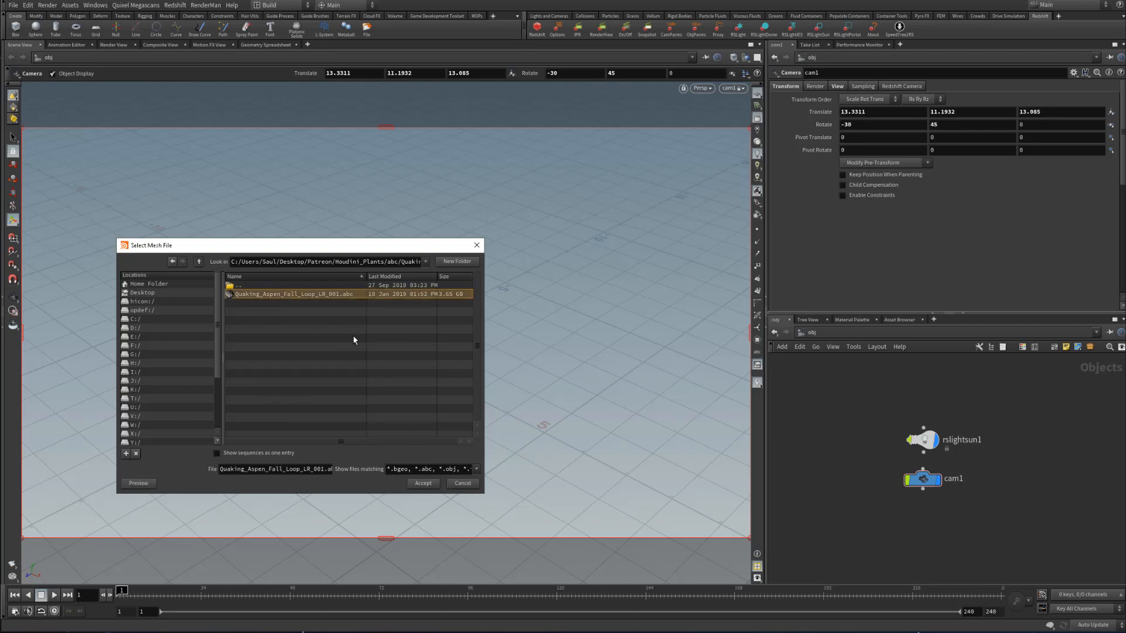
pyautogui.doubleClick(340, 300)
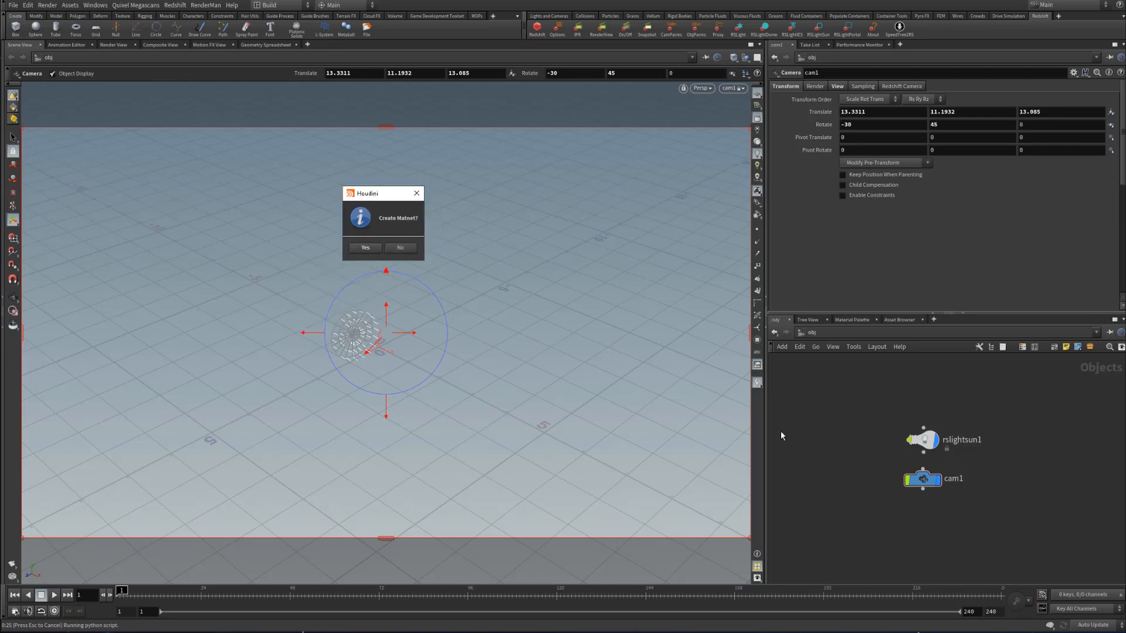
pyautogui.click(364, 247)
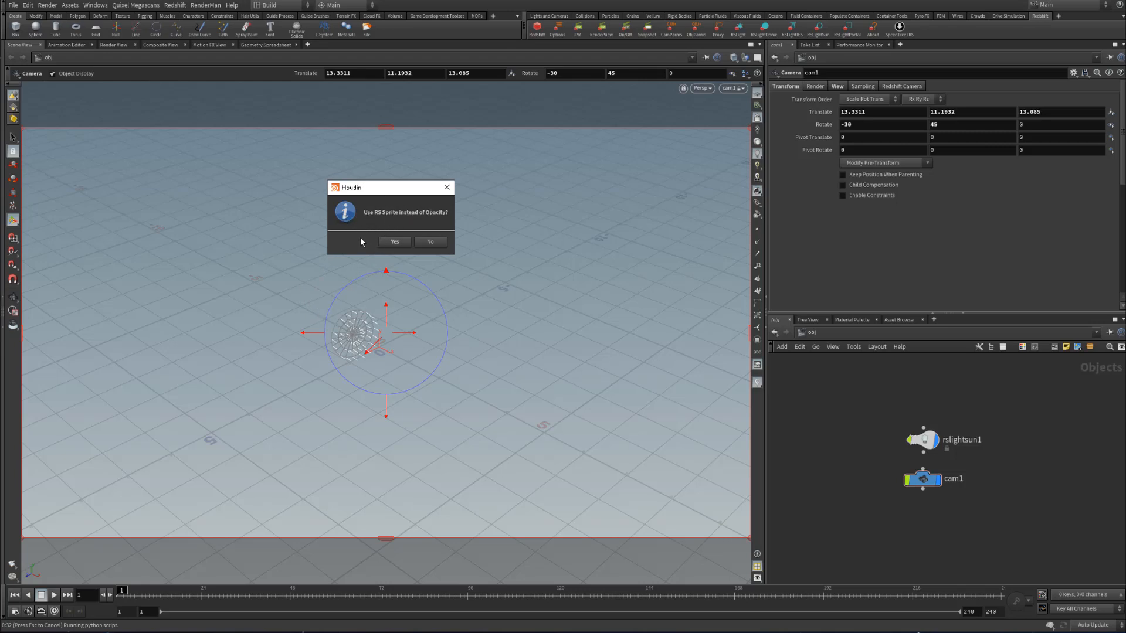
pyautogui.click(393, 242)
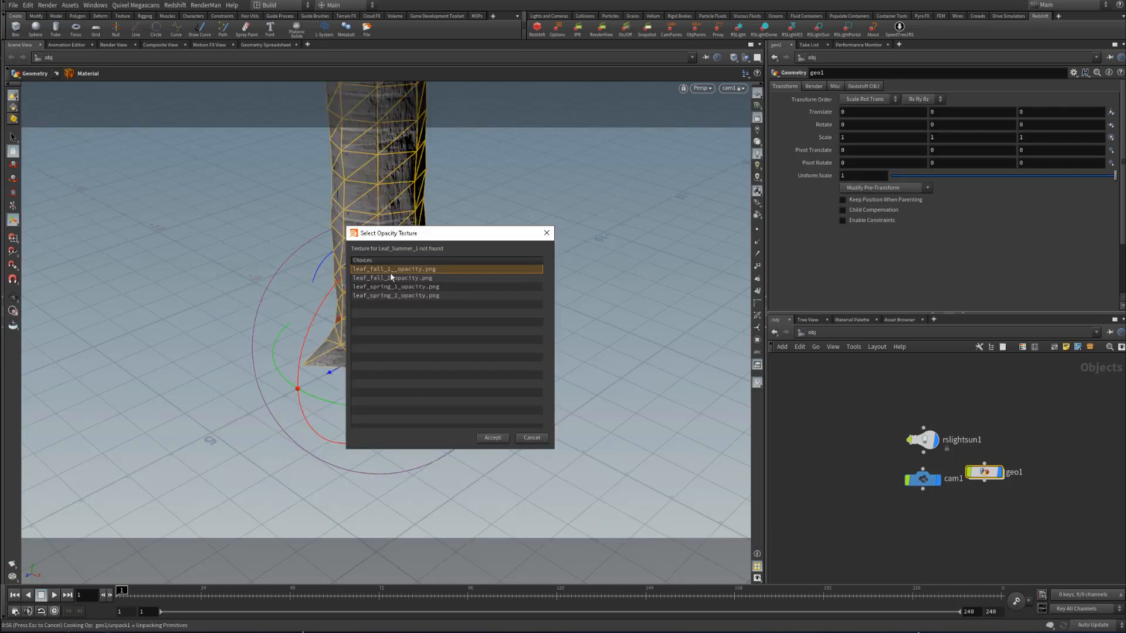
# - Choose leaf_spring_1_opacity.png as the opacity texture for Leaf_Summer_1 and leaf_spring_2_opacity.png for Leaf_Summer_2
pyautogui.moveTo(443, 238); pyautogui.dragTo(567, 223)
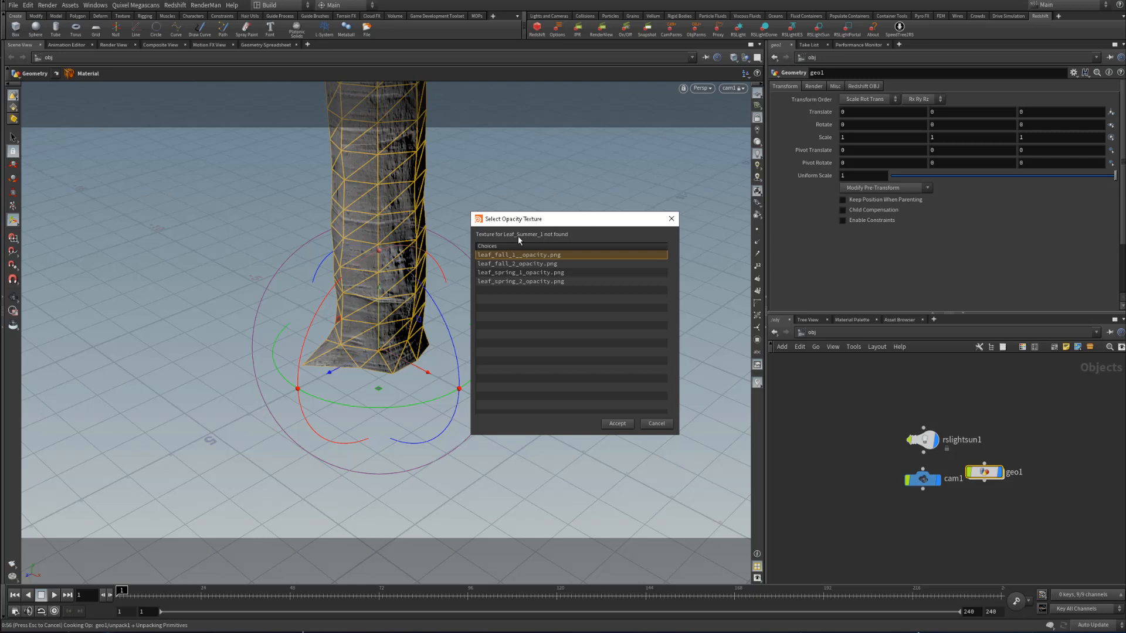
pyautogui.click(526, 274)
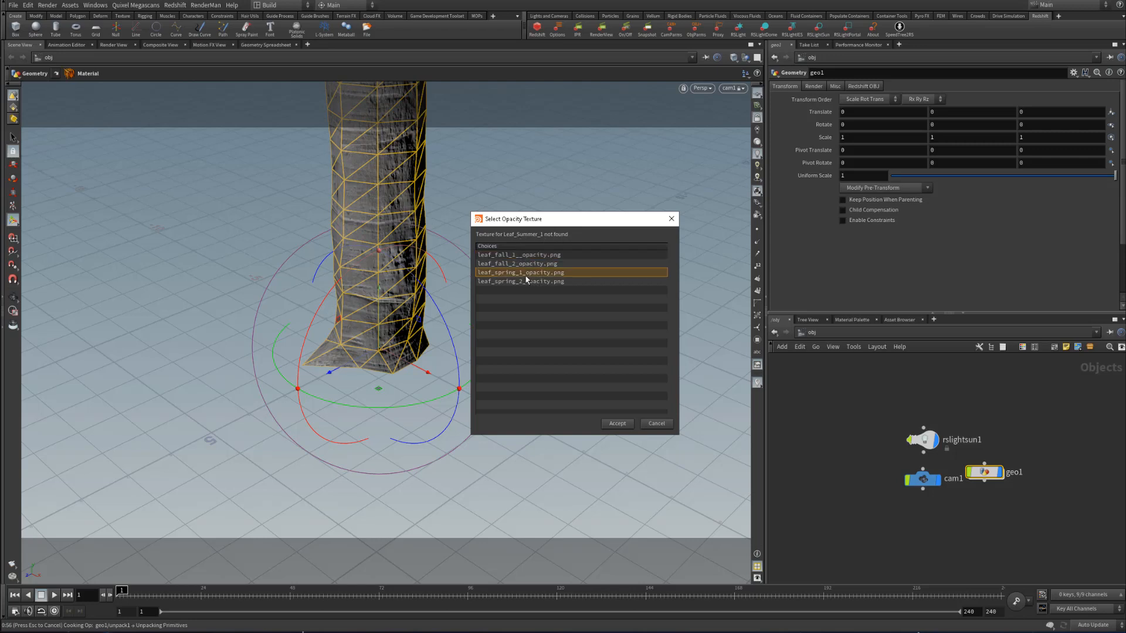
pyautogui.click(617, 423)
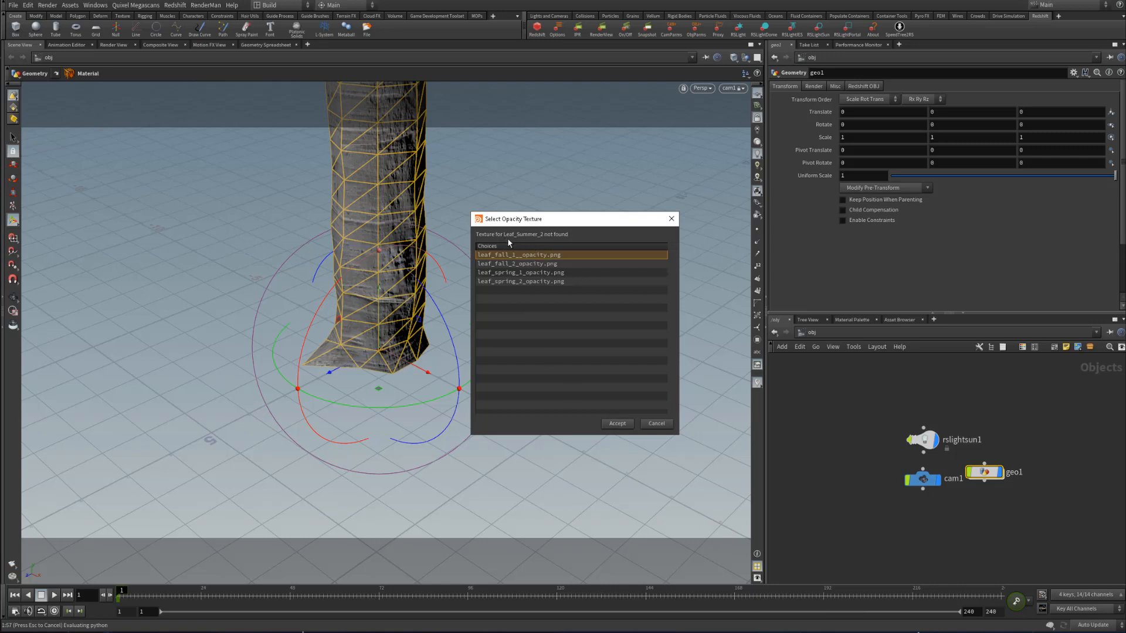
pyautogui.click(561, 283)
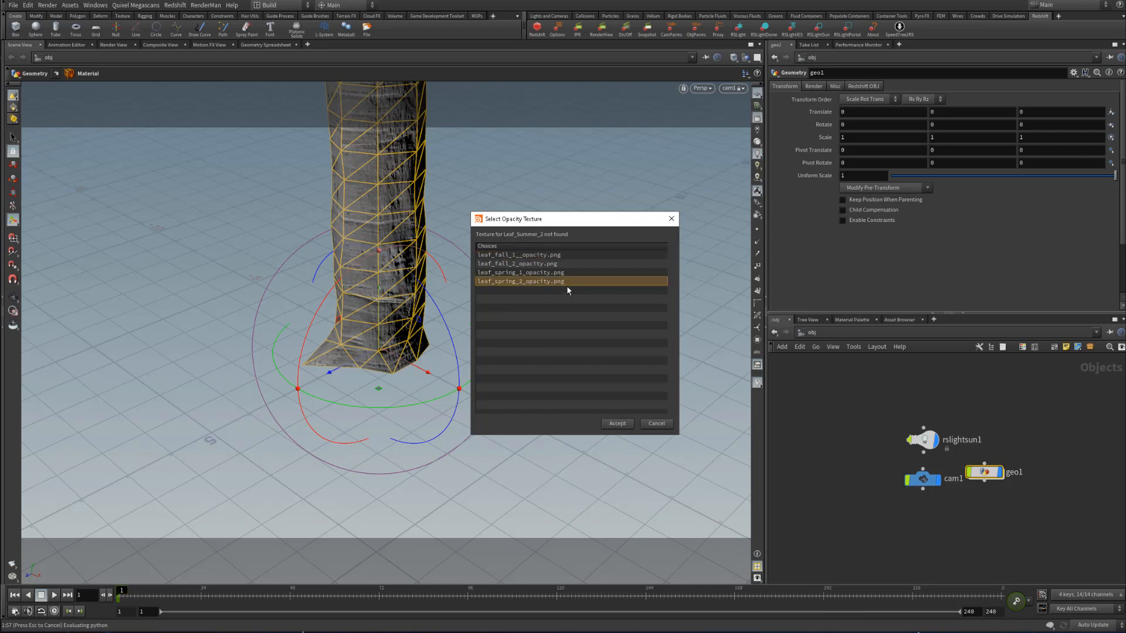
pyautogui.click(615, 425)
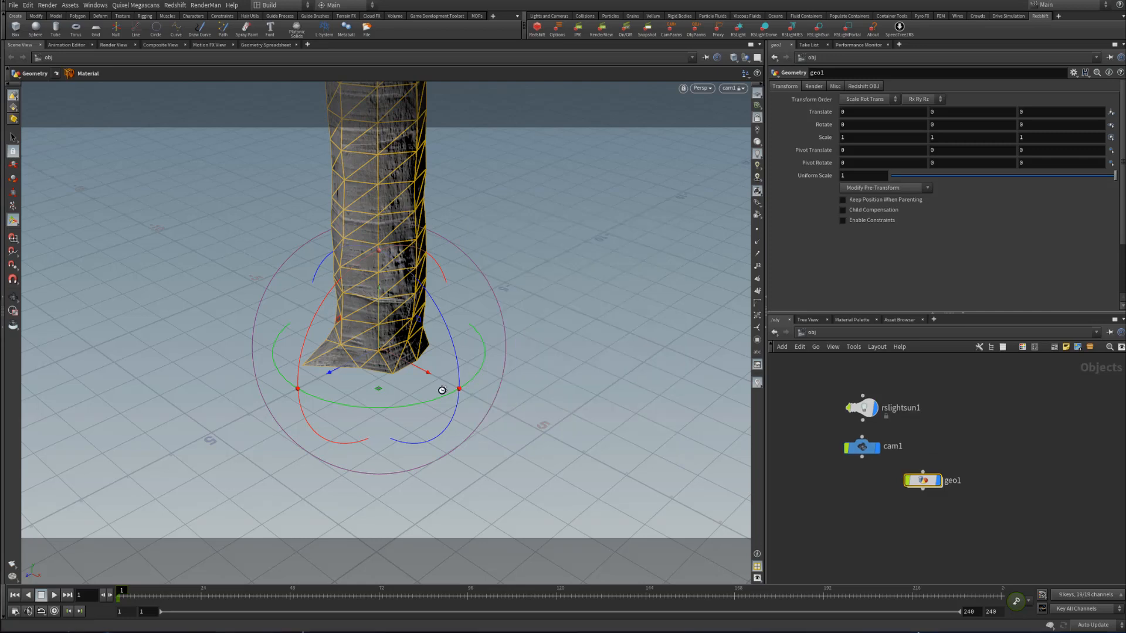
# - Place the geo1 node directly below cam1 in the network and deselect the imported tree with its whole crown in view
pyautogui.moveTo(915, 487); pyautogui.dragTo(857, 494)
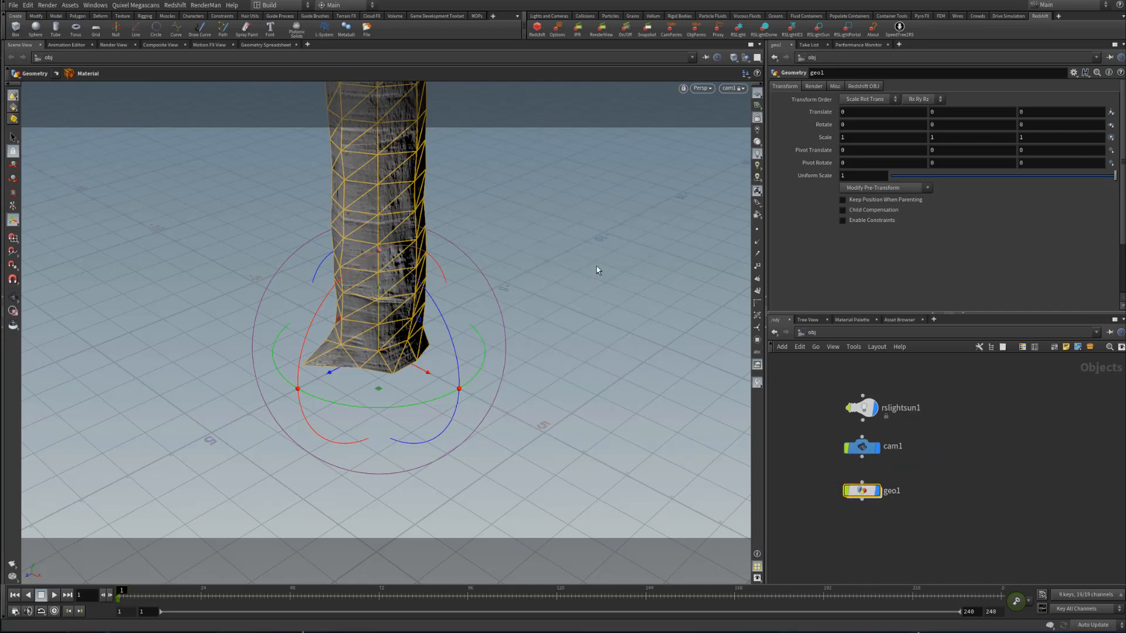
pyautogui.press('Escape')
pyautogui.moveTo(580, 202); pyautogui.dragTo(562, 226)
pyautogui.moveTo(562, 226); pyautogui.dragTo(522, 419, button='middle')
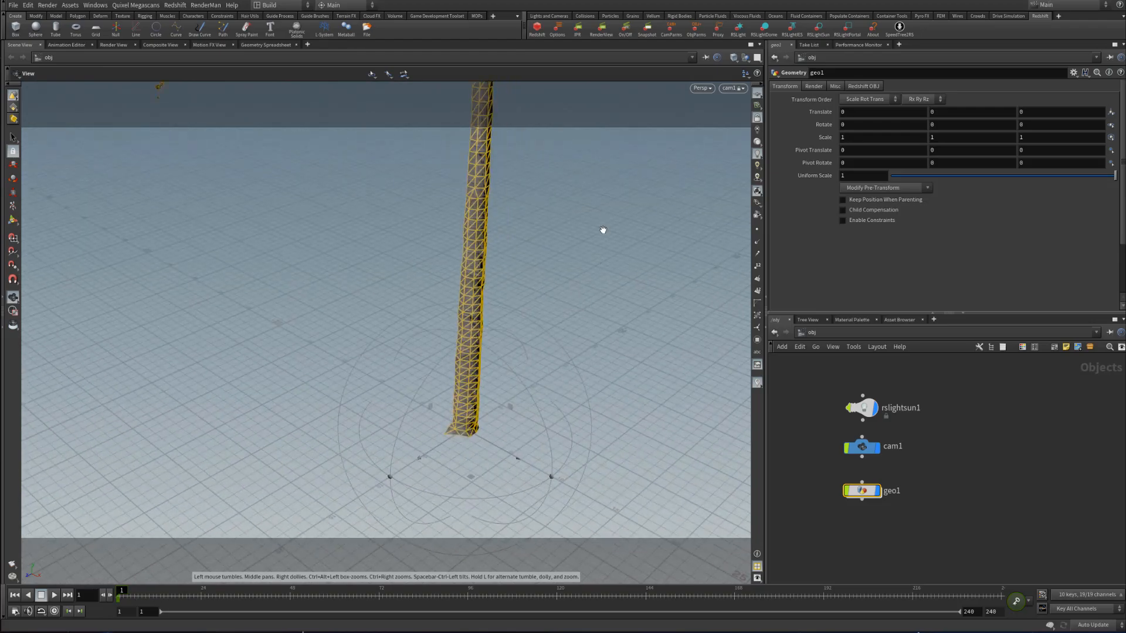
pyautogui.moveTo(603, 231); pyautogui.dragTo(560, 501, button='middle')
pyautogui.moveTo(604, 299); pyautogui.dragTo(536, 264, button='right')
pyautogui.moveTo(535, 264); pyautogui.dragTo(485, 468, button='middle')
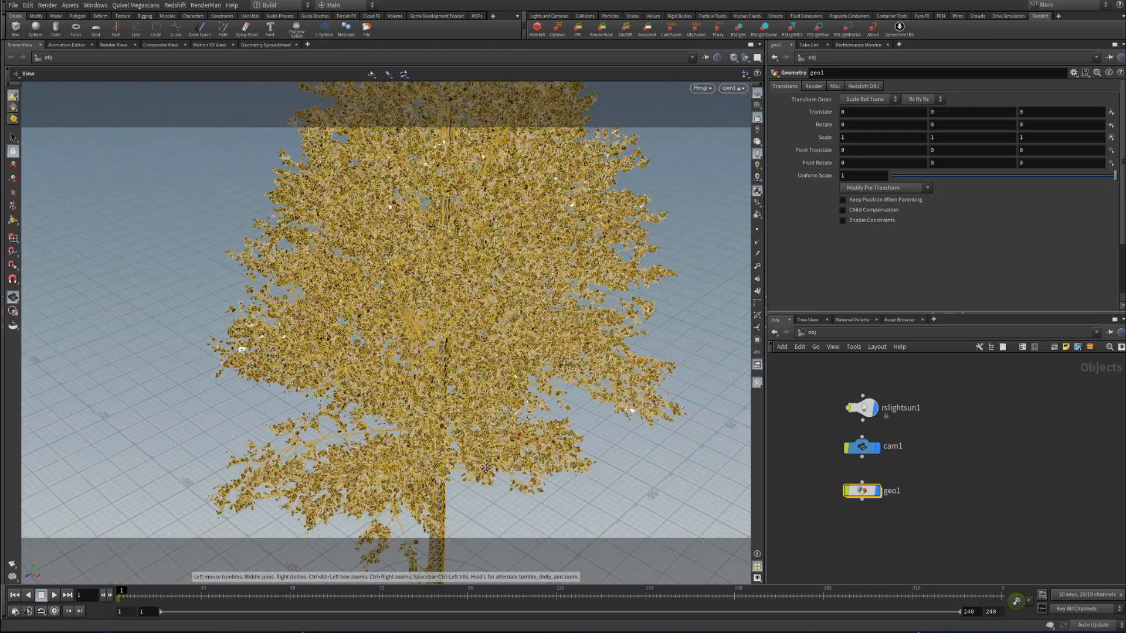
pyautogui.moveTo(486, 468); pyautogui.dragTo(671, 351)
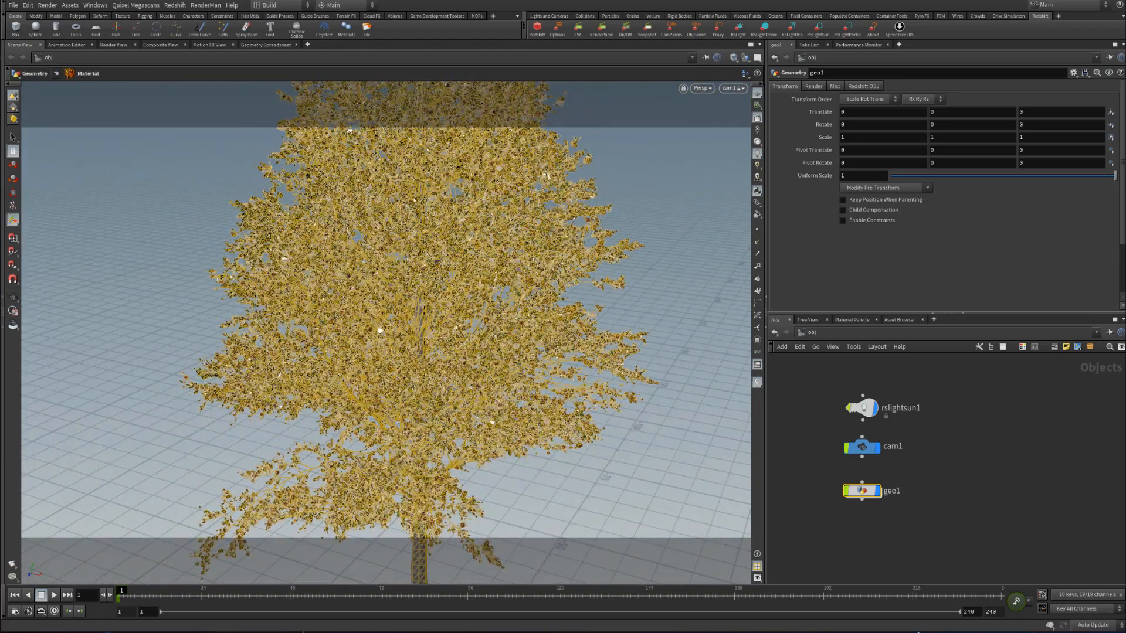
pyautogui.hotkey('shift', 'n')
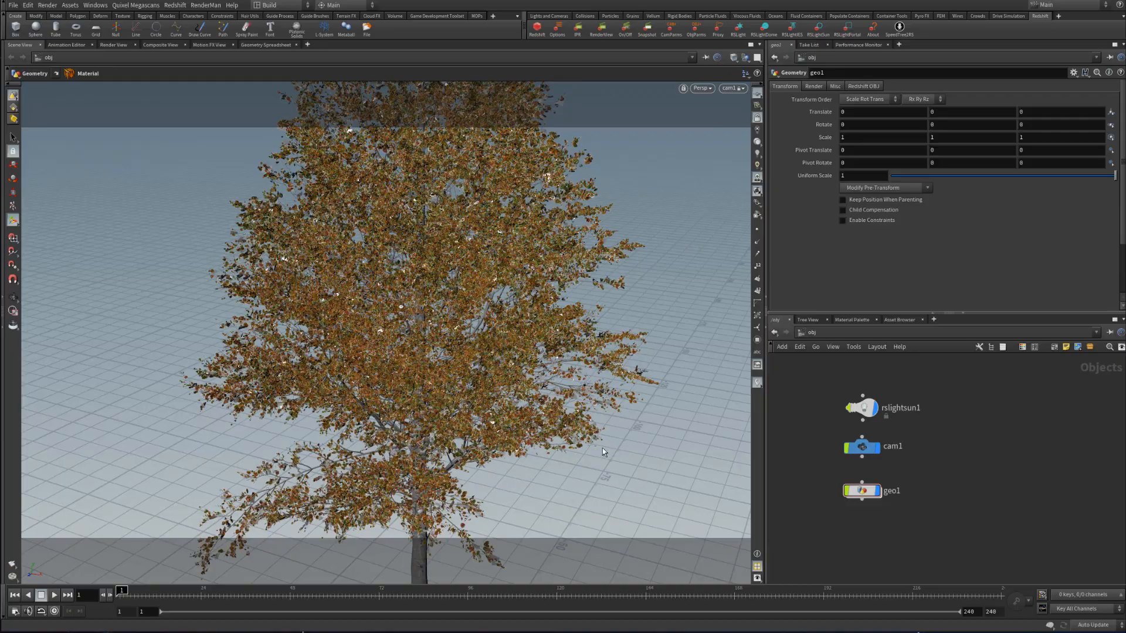
# - Examine the imported tree's leaves, branches and trunk up close and as a whole, and select the geo1 node
pyautogui.press('Escape')
pyautogui.moveTo(512, 297); pyautogui.dragTo(474, 252)
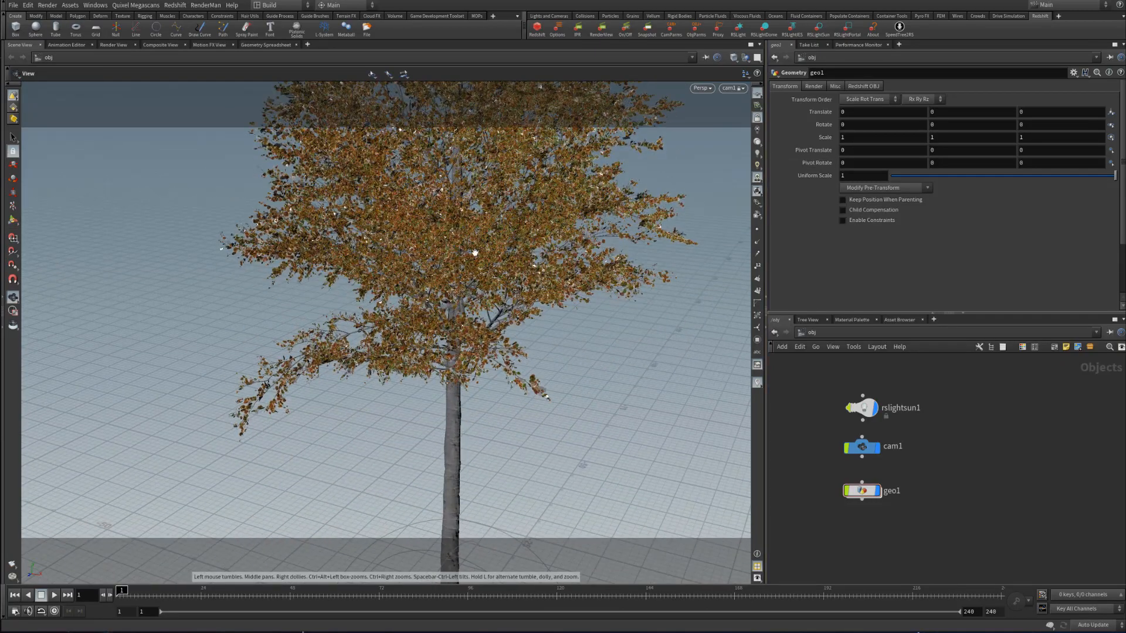
pyautogui.moveTo(475, 252); pyautogui.dragTo(634, 382, button='right')
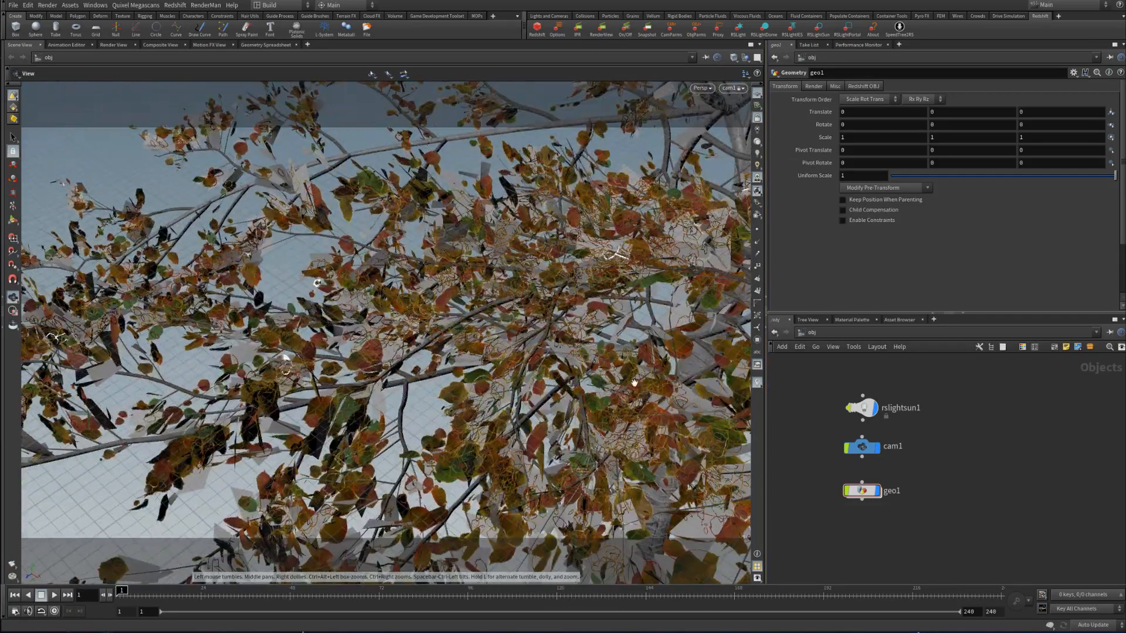
pyautogui.moveTo(634, 382); pyautogui.dragTo(578, 294)
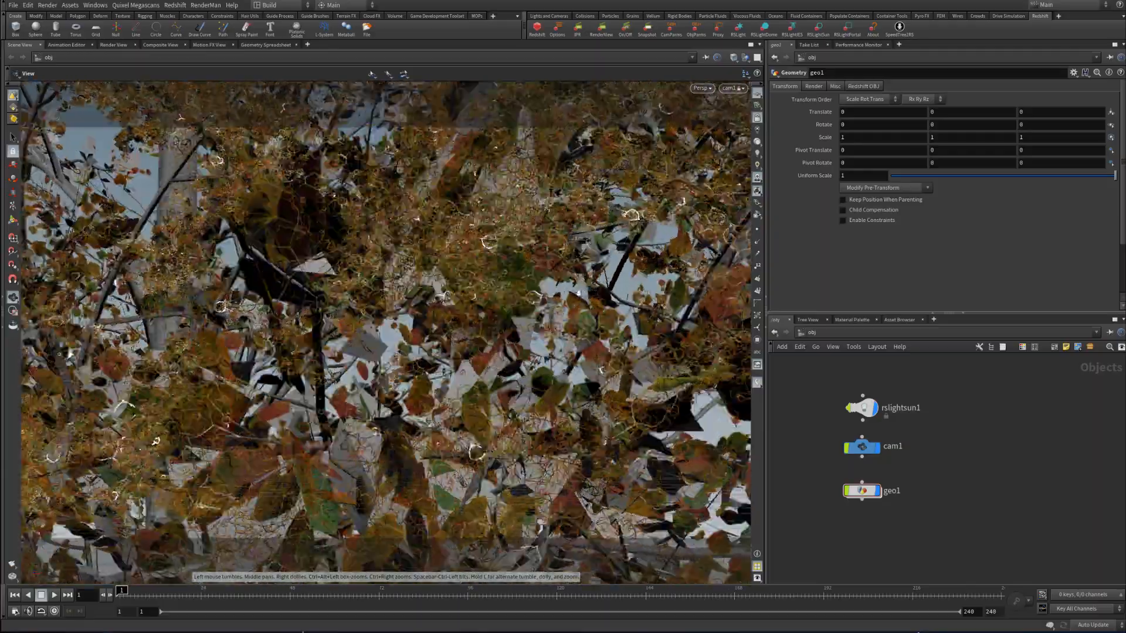
pyautogui.moveTo(578, 293); pyautogui.dragTo(328, 445, button='right')
pyautogui.moveTo(328, 445); pyautogui.dragTo(342, 349, button='middle')
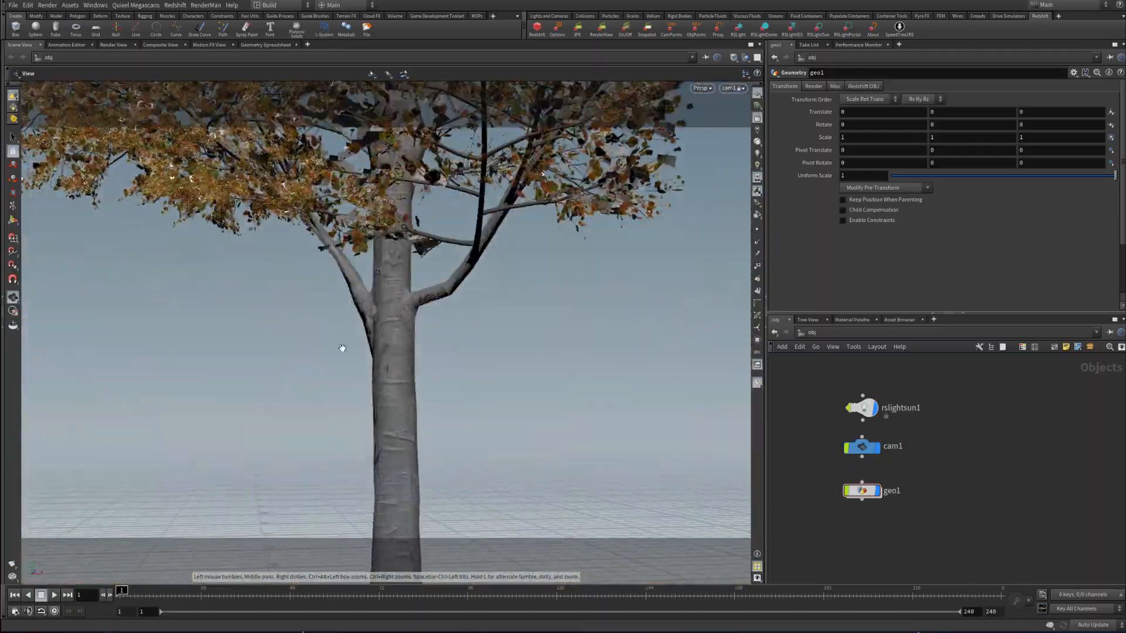
pyautogui.moveTo(342, 348); pyautogui.dragTo(442, 322, button='right')
pyautogui.moveTo(442, 322); pyautogui.dragTo(461, 282)
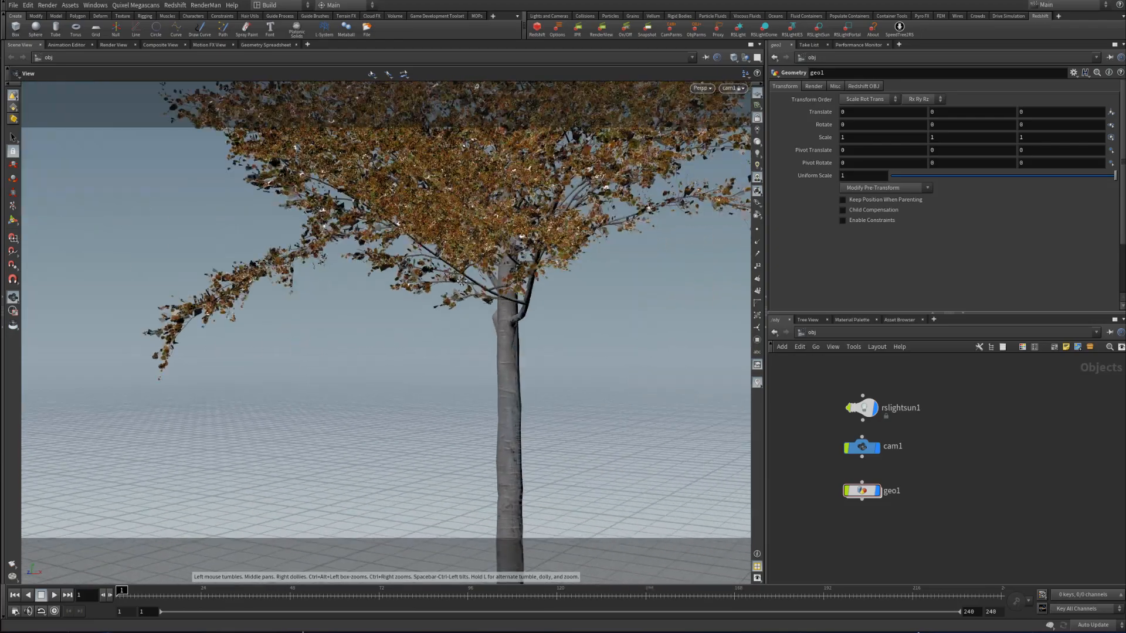
pyautogui.moveTo(462, 281); pyautogui.dragTo(481, 457, button='middle')
pyautogui.moveTo(276, 397); pyautogui.dragTo(454, 328, button='right')
pyautogui.moveTo(454, 328); pyautogui.dragTo(463, 351)
pyautogui.moveTo(463, 352); pyautogui.dragTo(360, 334, button='right')
pyautogui.moveTo(636, 229); pyautogui.dragTo(349, 281, button='middle')
pyautogui.moveTo(349, 281); pyautogui.dragTo(220, 346, button='right')
pyautogui.moveTo(337, 307); pyautogui.dragTo(376, 258)
pyautogui.moveTo(375, 258); pyautogui.dragTo(324, 297, button='right')
pyautogui.moveTo(351, 279); pyautogui.dragTo(360, 340, button='middle')
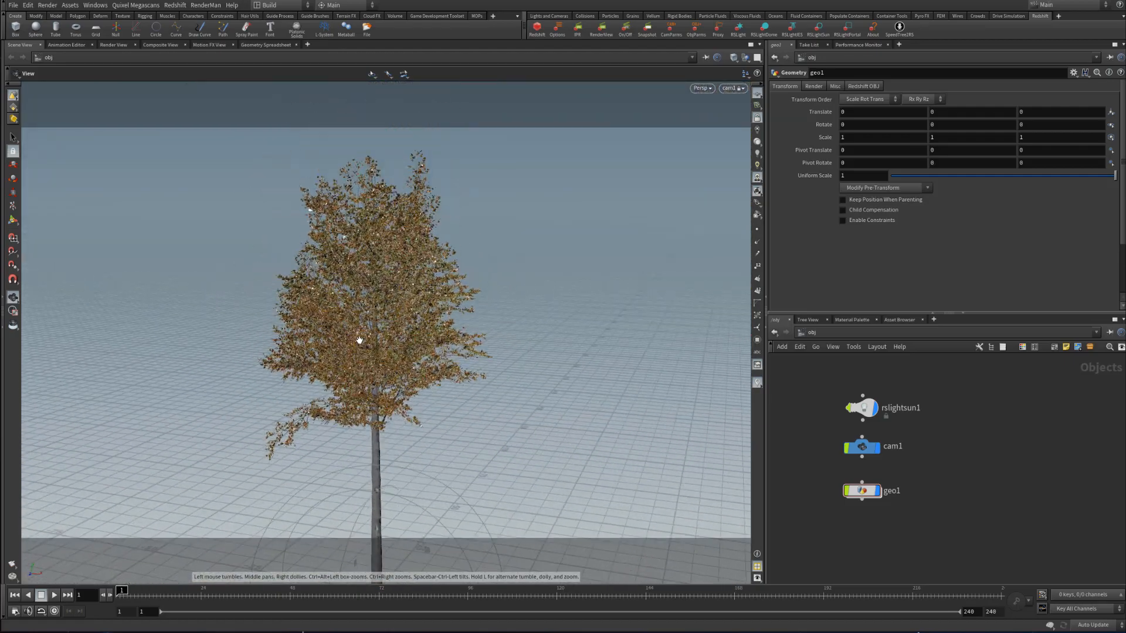
pyautogui.moveTo(359, 340); pyautogui.dragTo(428, 342, button='right')
pyautogui.moveTo(427, 342); pyautogui.dragTo(445, 354, button='middle')
pyautogui.click(870, 493)
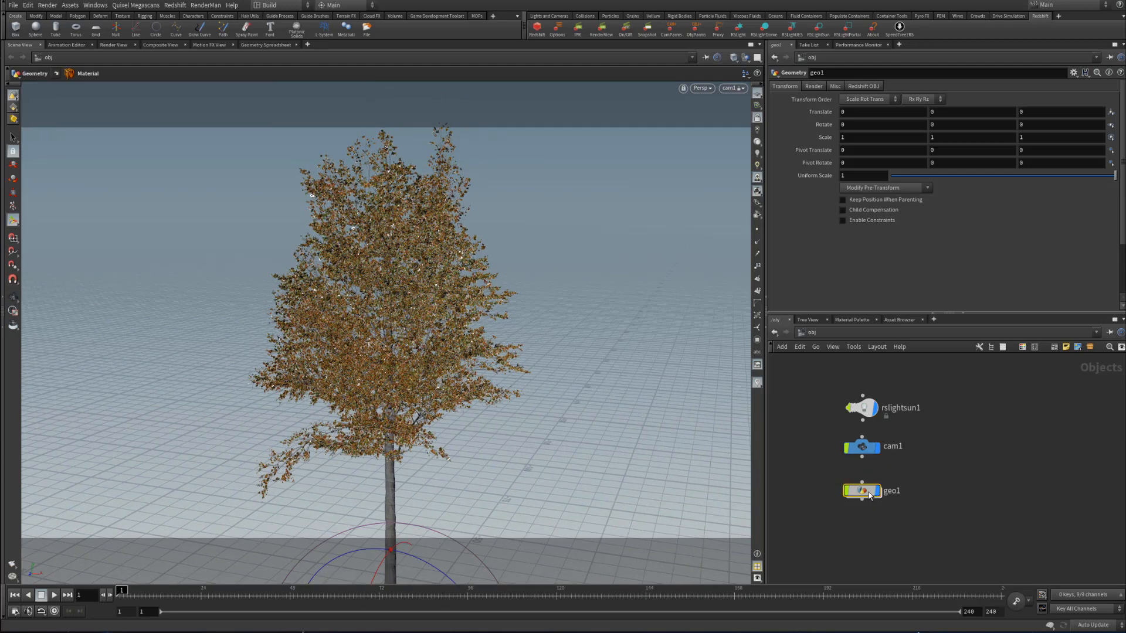
# - Enter the geo1 node and examine the settings of its alembic1, unpack1 and material1 nodes
pyautogui.doubleClick(870, 493)
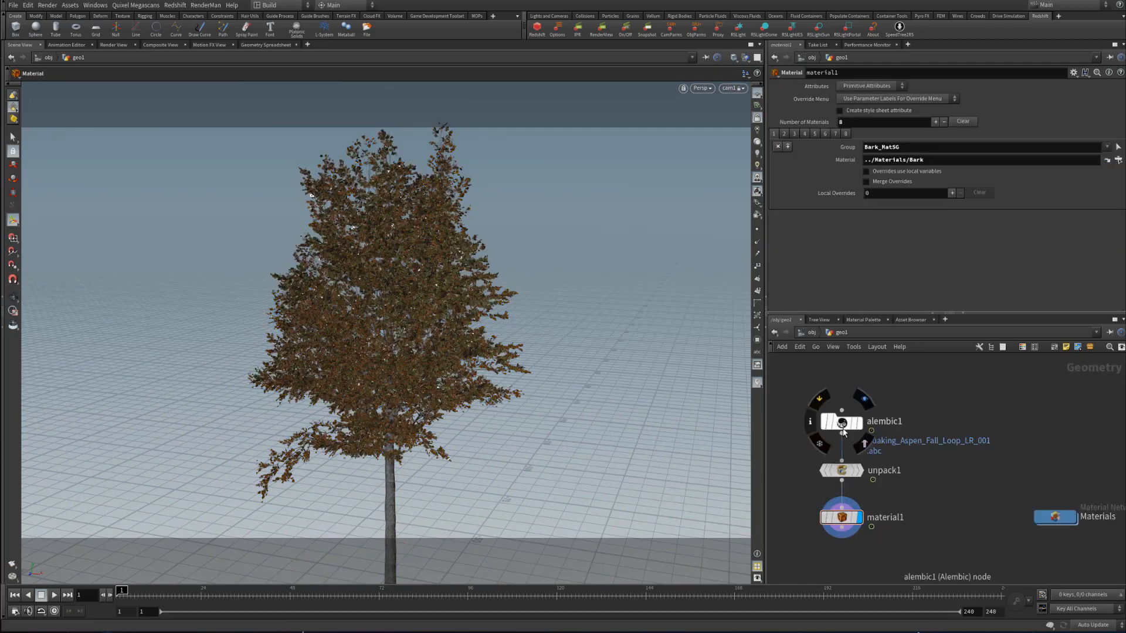
pyautogui.click(835, 422)
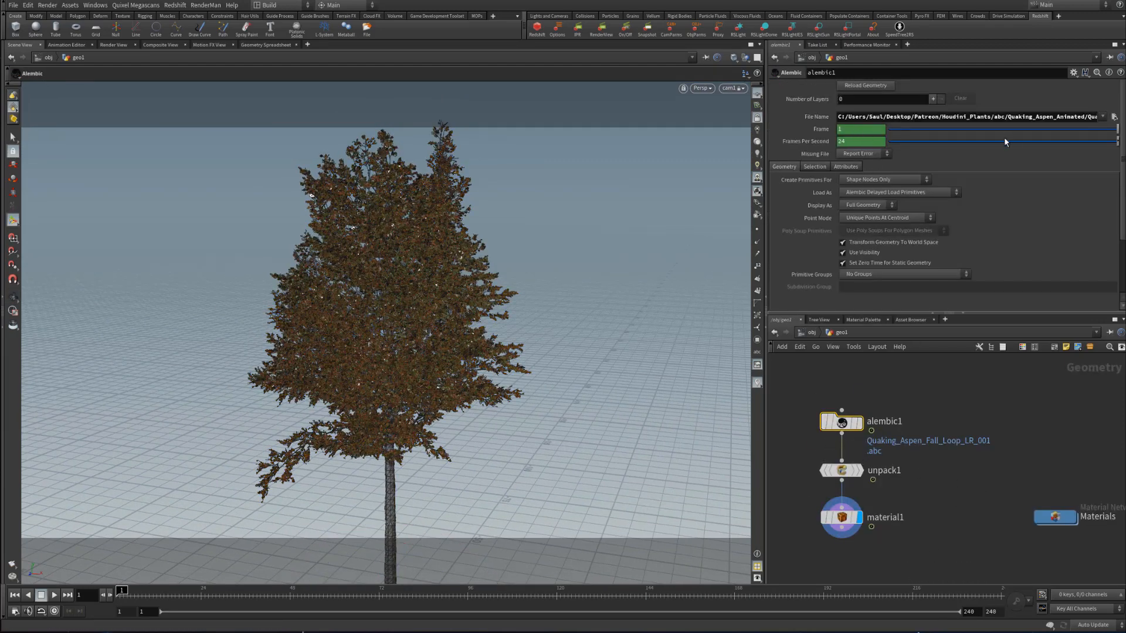
pyautogui.click(840, 470)
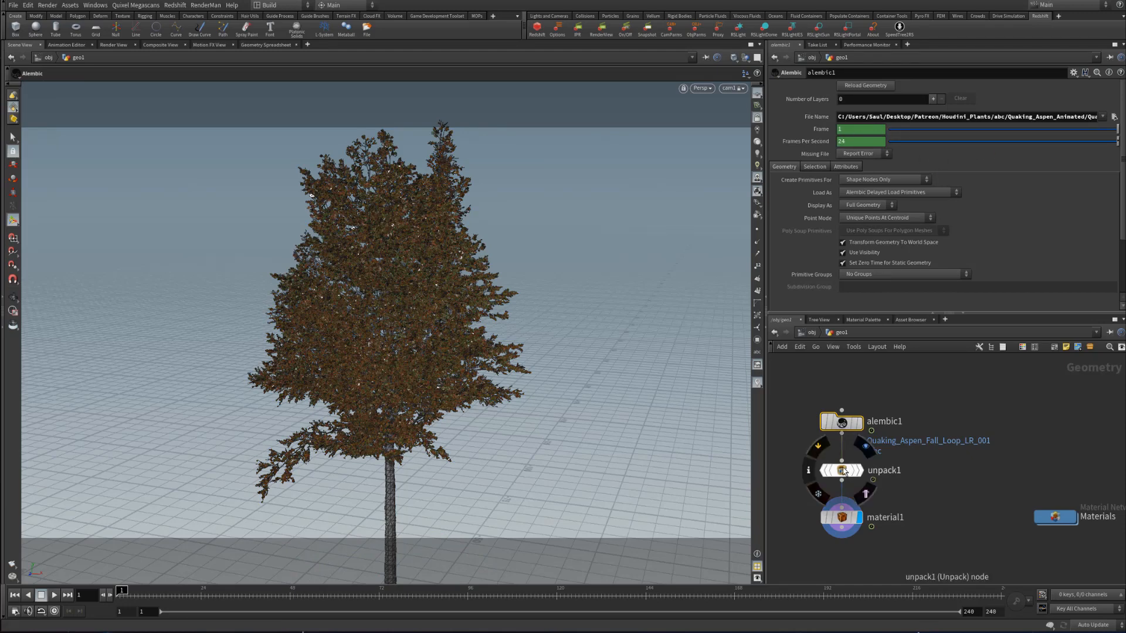
pyautogui.click(842, 517)
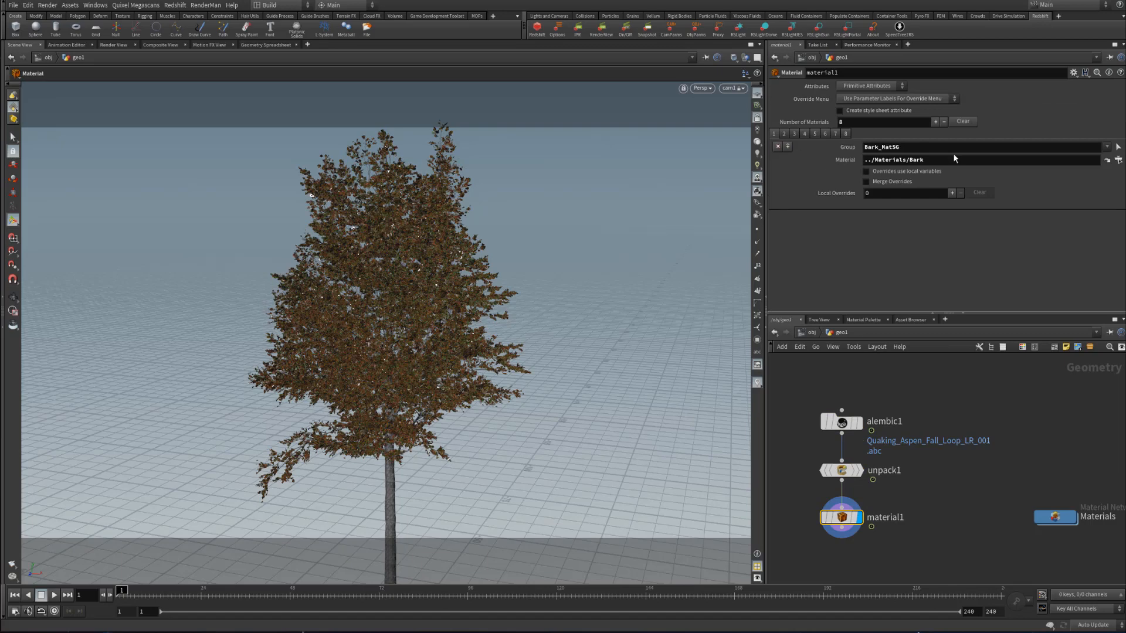
# - Open the Materials network inside geo1 and look over the Leaf_Fall_1 and Branches material builders
pyautogui.moveTo(1032, 517); pyautogui.dragTo(967, 518)
pyautogui.doubleClick(967, 518)
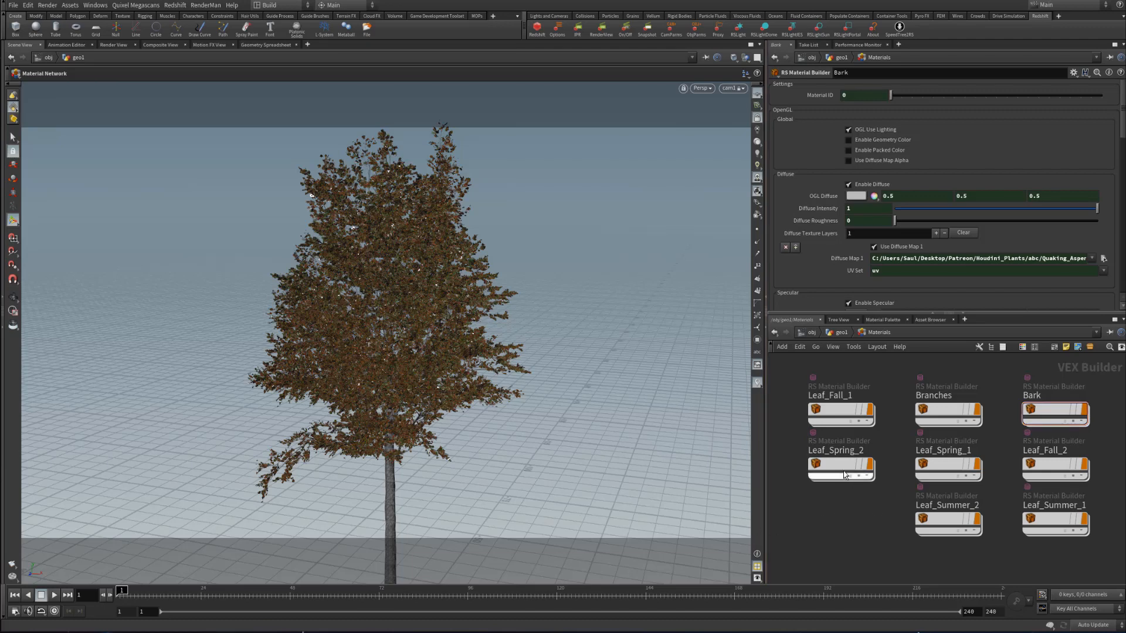
pyautogui.click(841, 413)
pyautogui.click(937, 421)
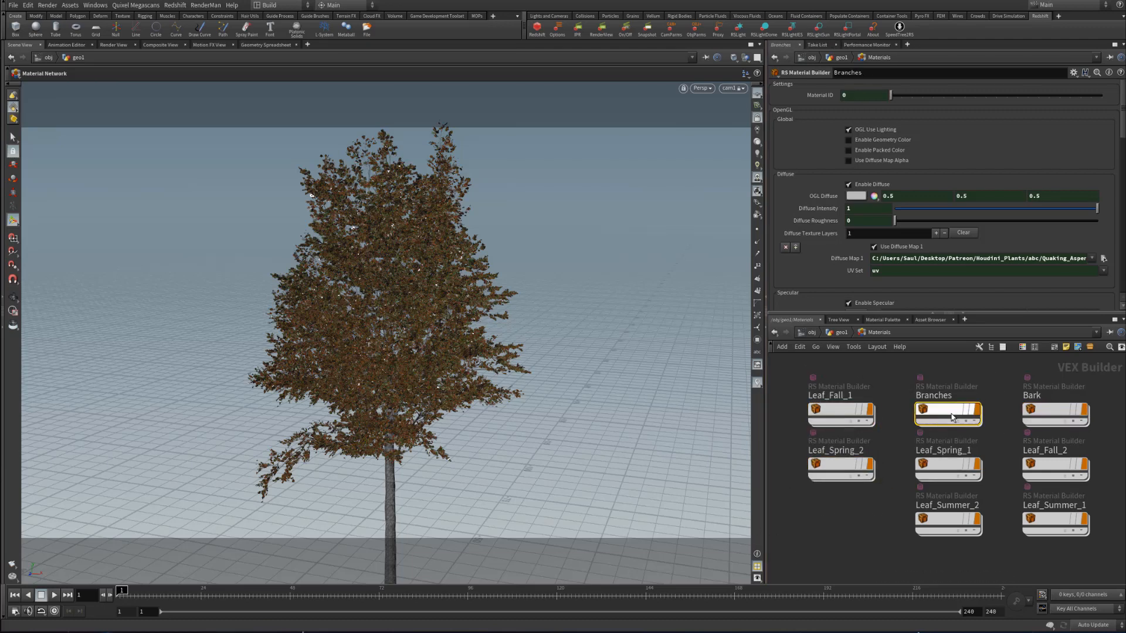
pyautogui.click(844, 413)
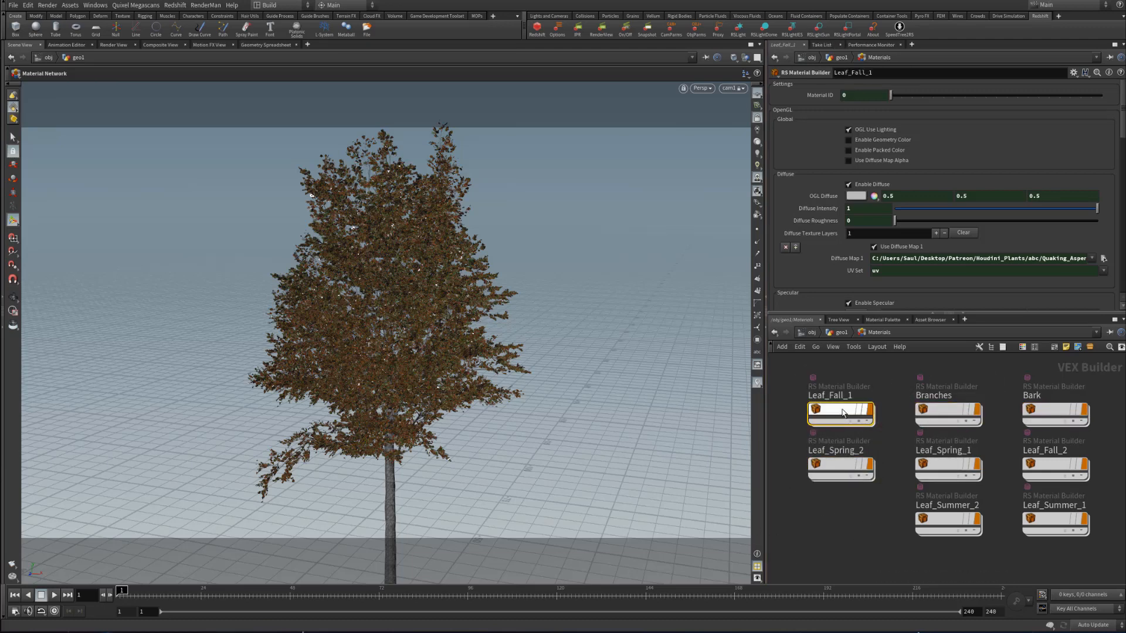
# - Enter the Leaf_Fall_1 material and inspect the settings of its opacity RS Sprite node
pyautogui.doubleClick(844, 413)
pyautogui.scroll(4, 945, 501)
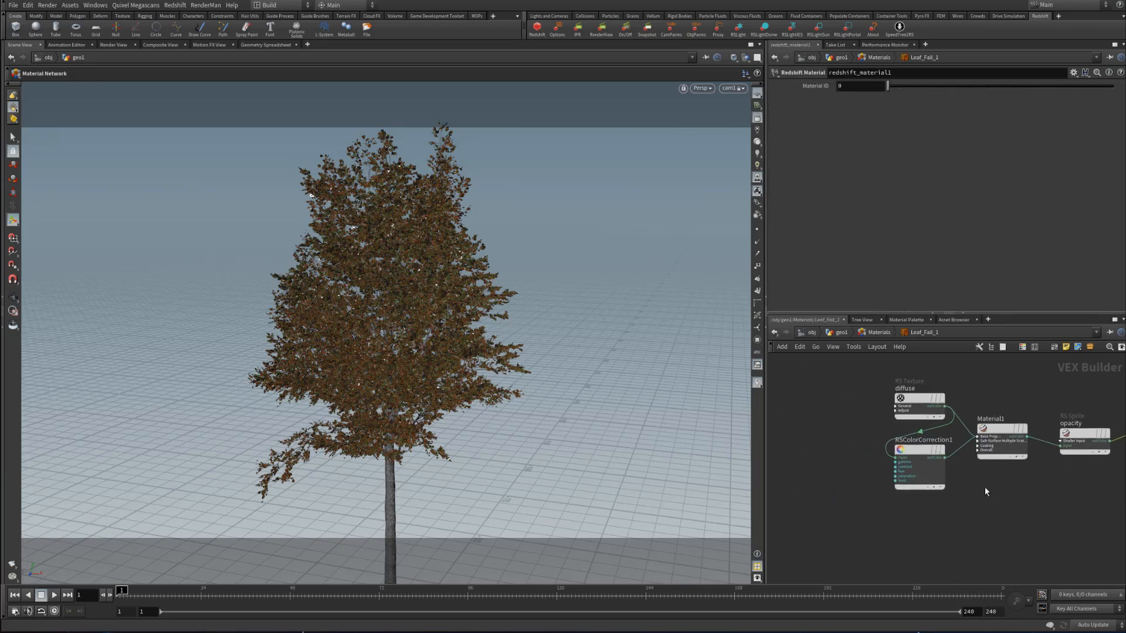
pyautogui.click(1017, 432)
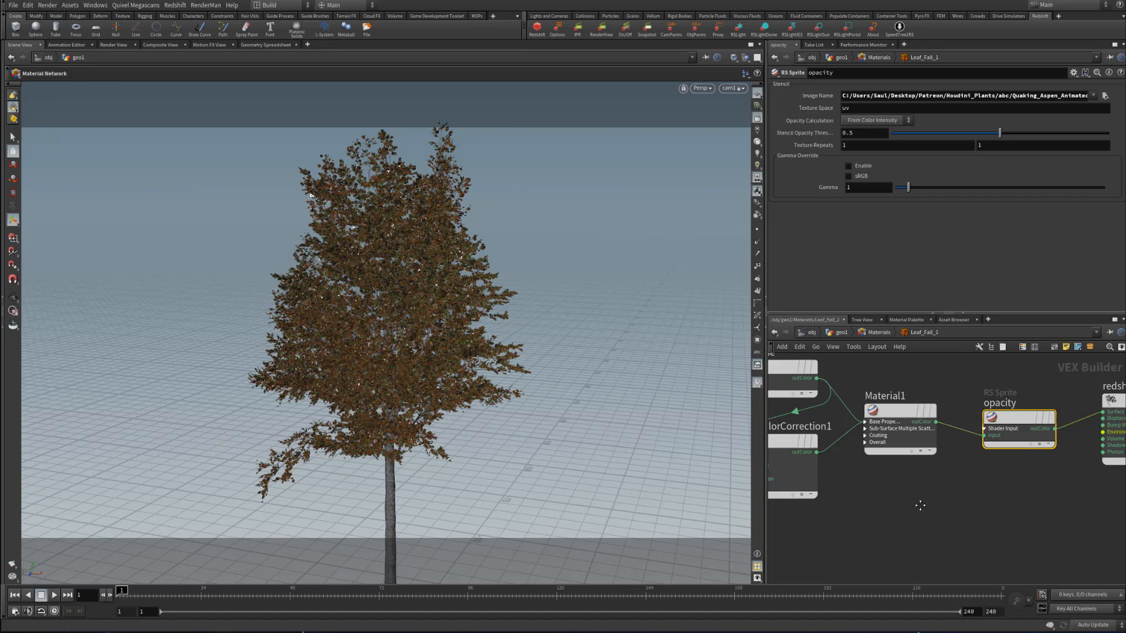
pyautogui.moveTo(920, 505); pyautogui.dragTo(1014, 537, button='middle')
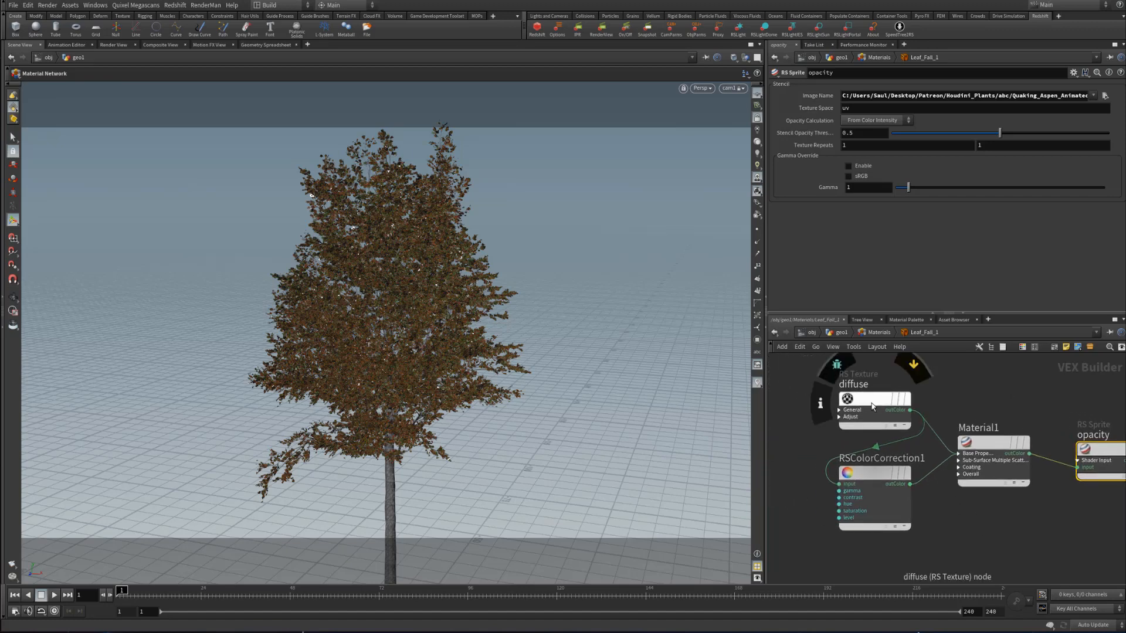
# - Space out the diffuse and RSColorCorrection1 nodes and examine Material1's back-lighting settings and the color correction parameters
pyautogui.moveTo(873, 401); pyautogui.dragTo(808, 384)
pyautogui.click(967, 442)
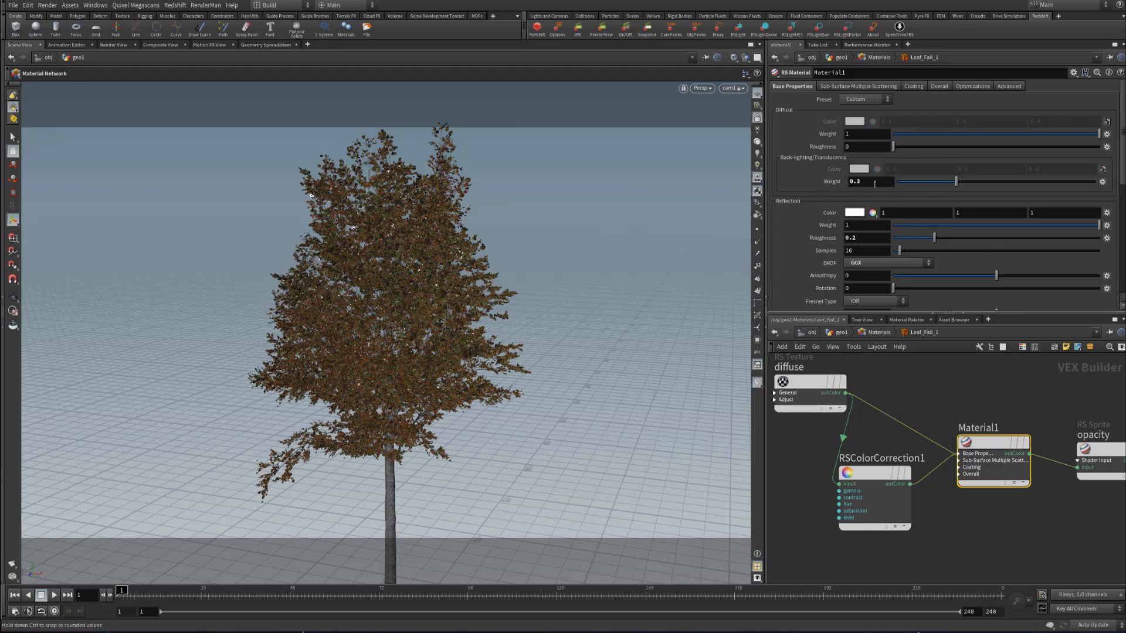
pyautogui.moveTo(809, 393); pyautogui.dragTo(794, 396)
pyautogui.moveTo(866, 472); pyautogui.dragTo(873, 486)
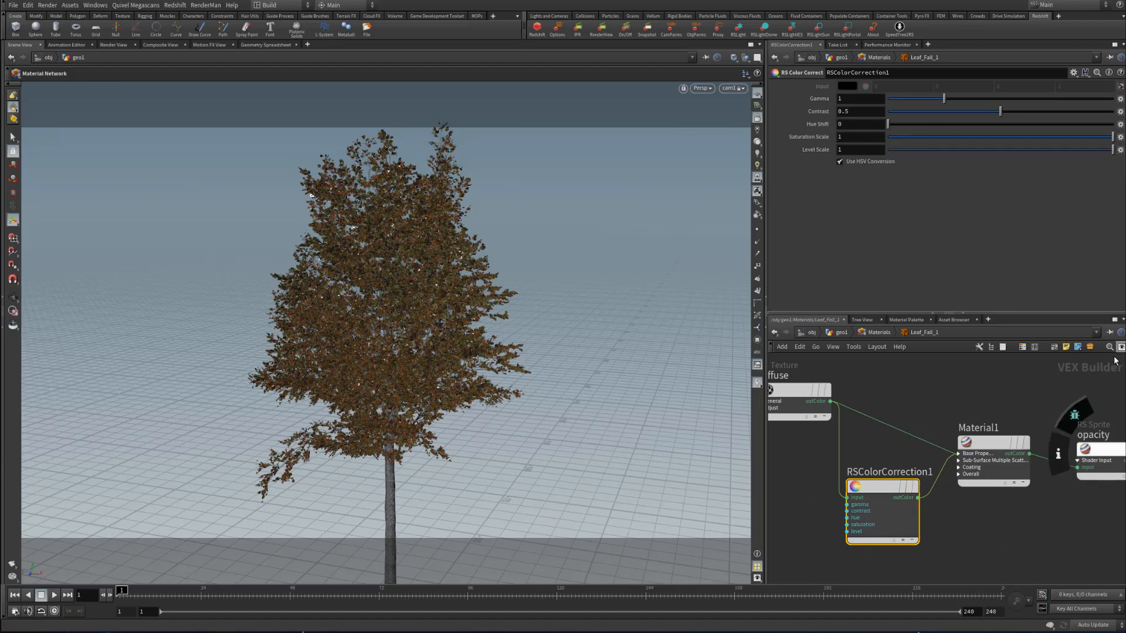
pyautogui.moveTo(901, 566); pyautogui.dragTo(874, 464)
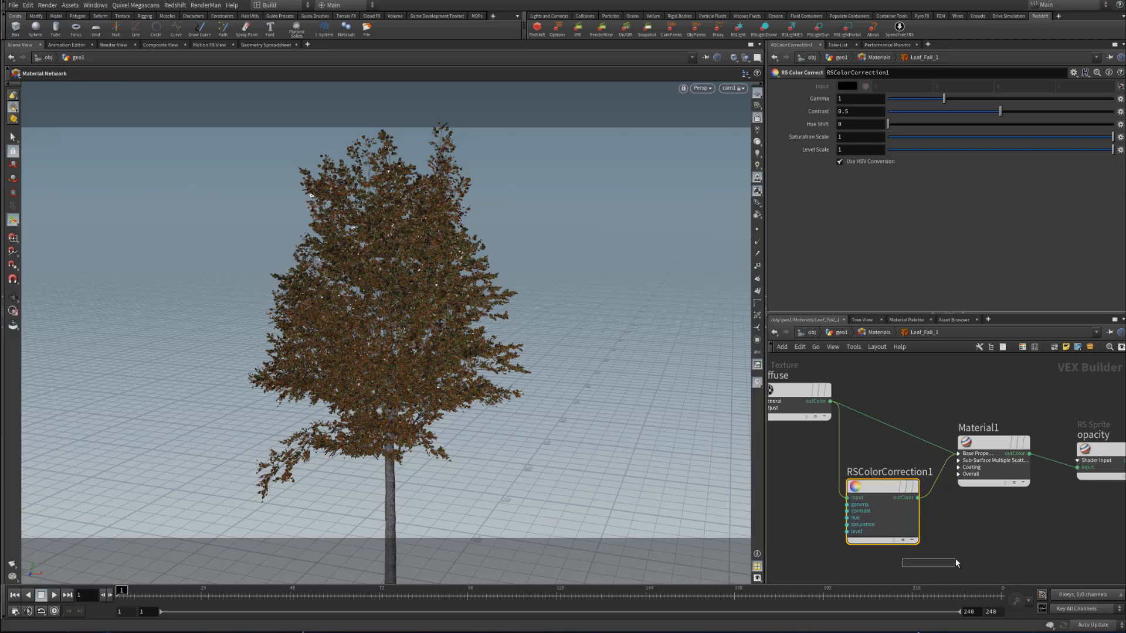
# - Switch to the Bark material's network and examine its diffuse, ao and gloss texture nodes
pyautogui.click(878, 332)
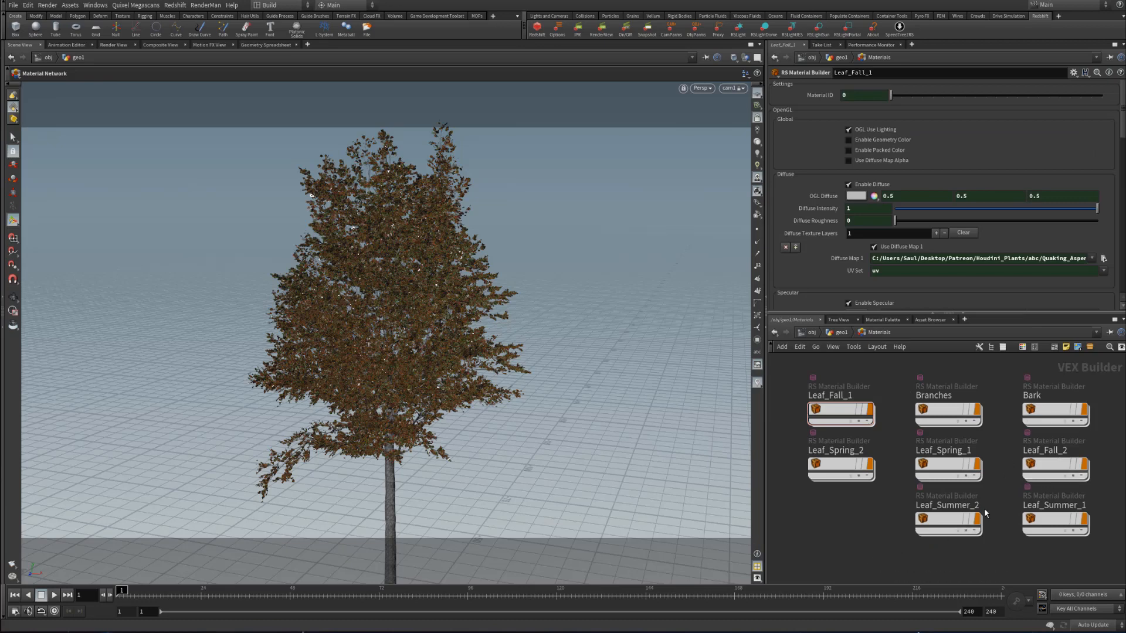
pyautogui.doubleClick(1056, 412)
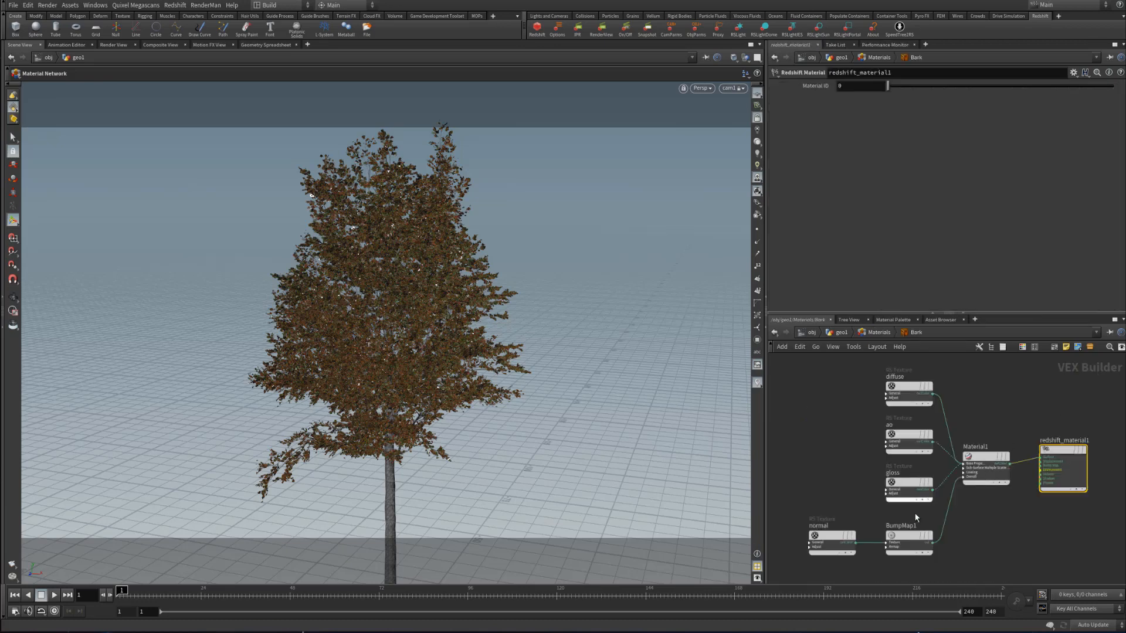
pyautogui.scroll(3, 850, 413)
pyautogui.scroll(1, 850, 413)
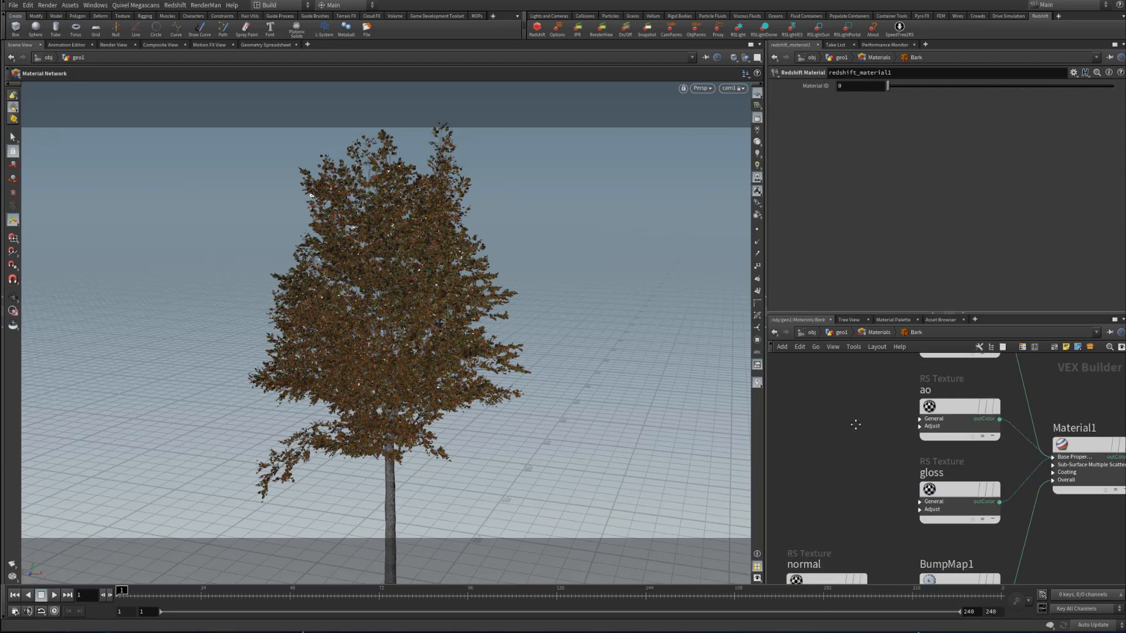
pyautogui.moveTo(854, 425); pyautogui.dragTo(802, 480, button='middle')
pyautogui.moveTo(824, 444); pyautogui.dragTo(817, 478, button='middle')
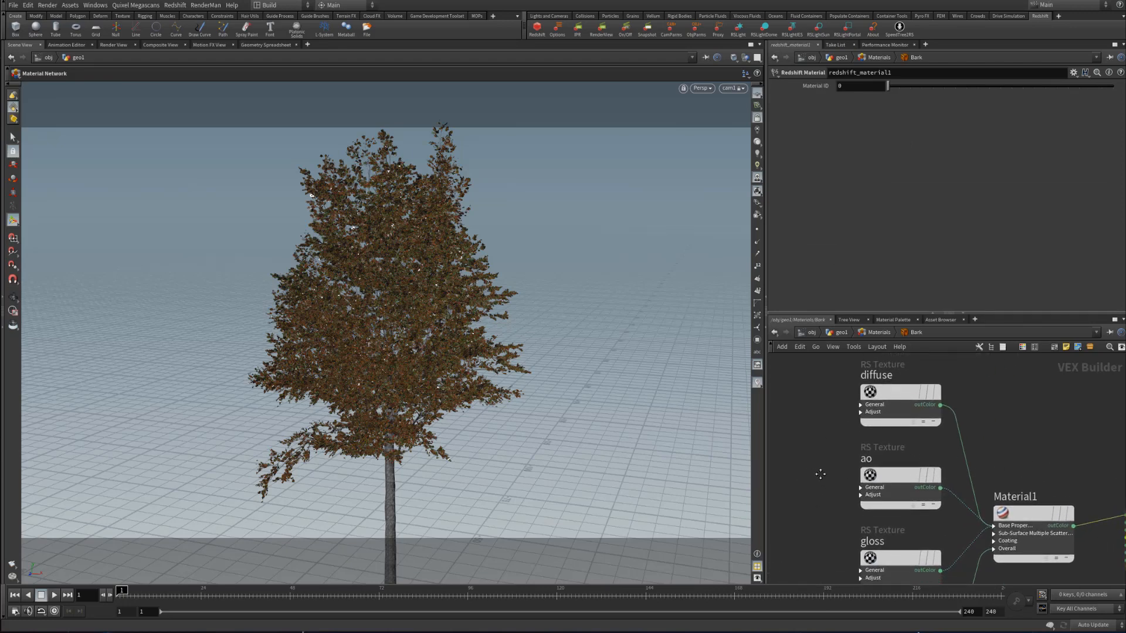
pyautogui.click(872, 410)
pyautogui.moveTo(807, 458); pyautogui.dragTo(850, 504)
pyautogui.moveTo(831, 533); pyautogui.dragTo(873, 503, button='middle')
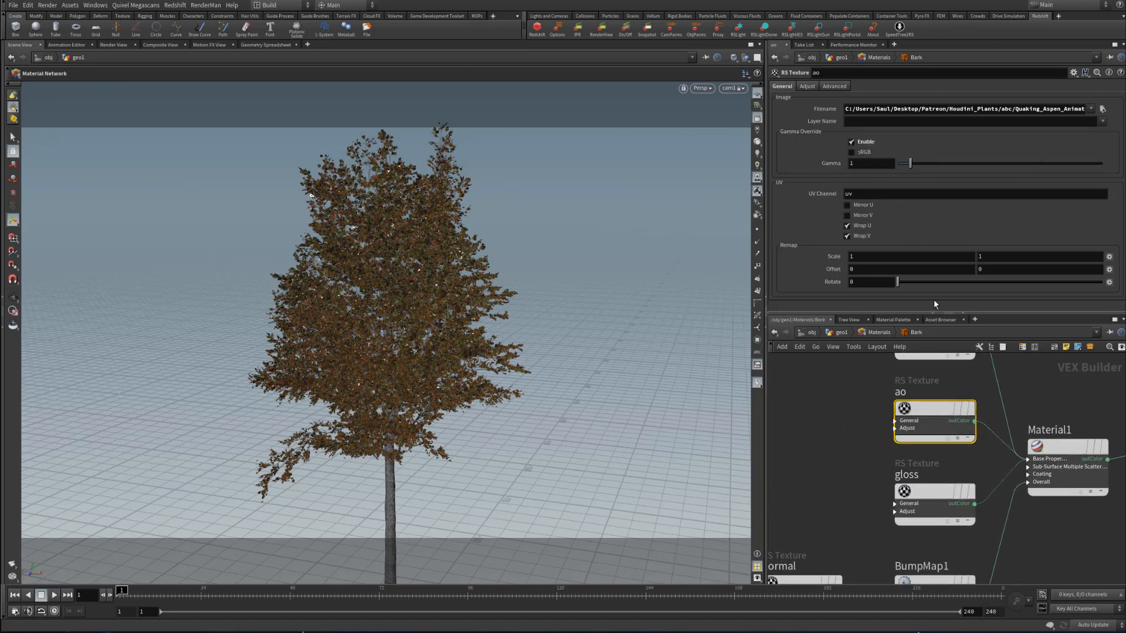
pyautogui.moveTo(840, 485); pyautogui.dragTo(842, 435, button='middle')
pyautogui.click(958, 469)
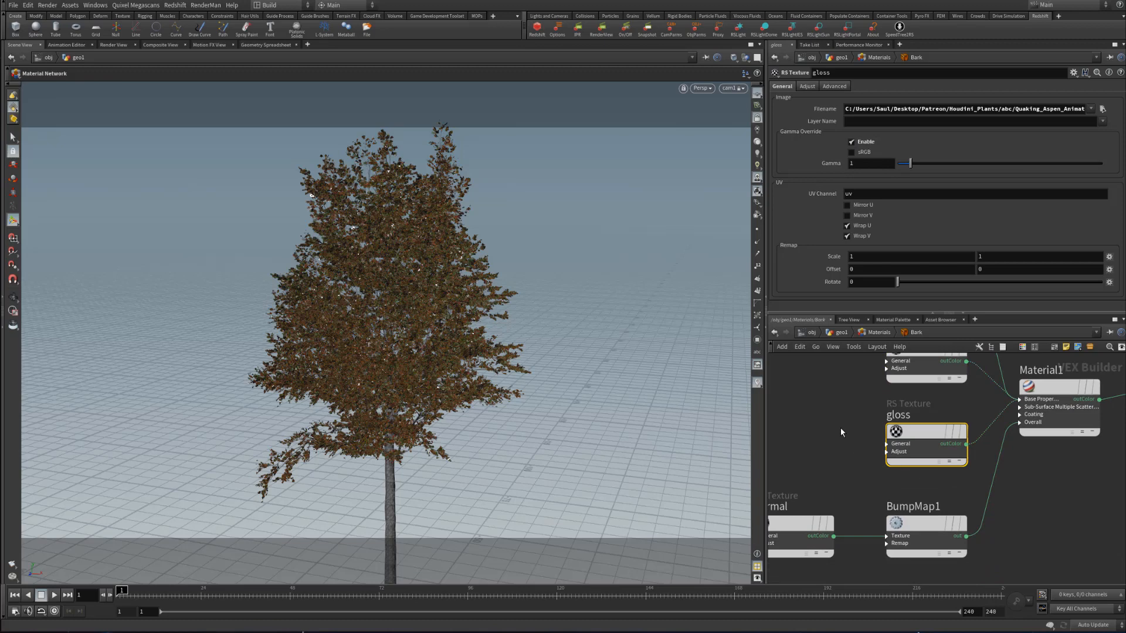
# - Examine the Bark Material1 node's glossiness-to-roughness conversion and its base reflection settings
pyautogui.moveTo(934, 407); pyautogui.dragTo(863, 406, button='middle')
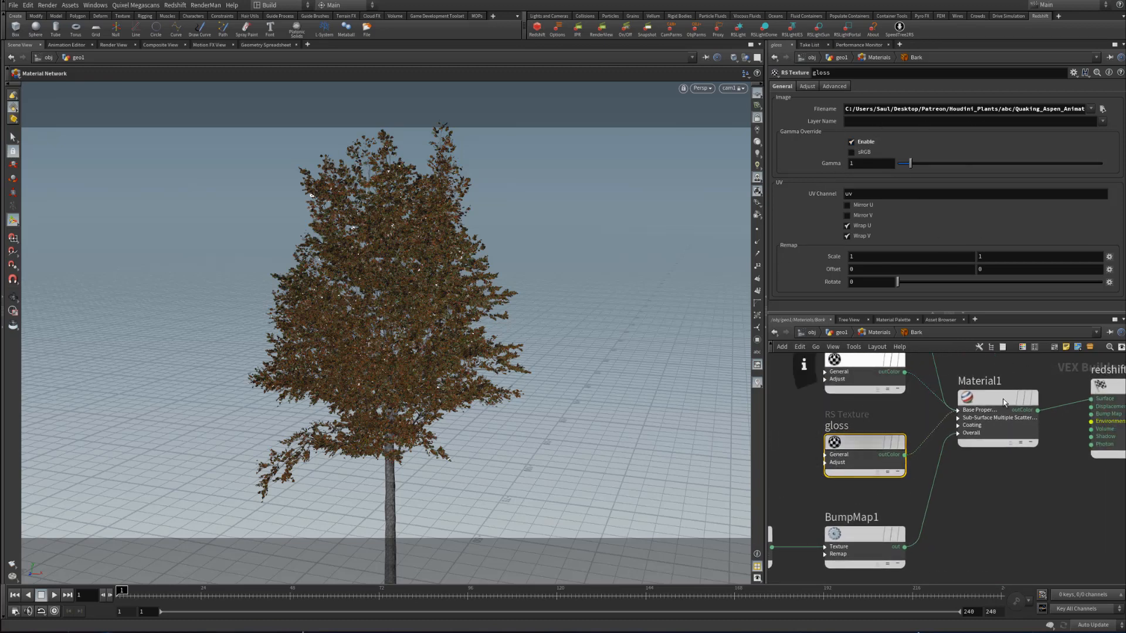
pyautogui.click(990, 434)
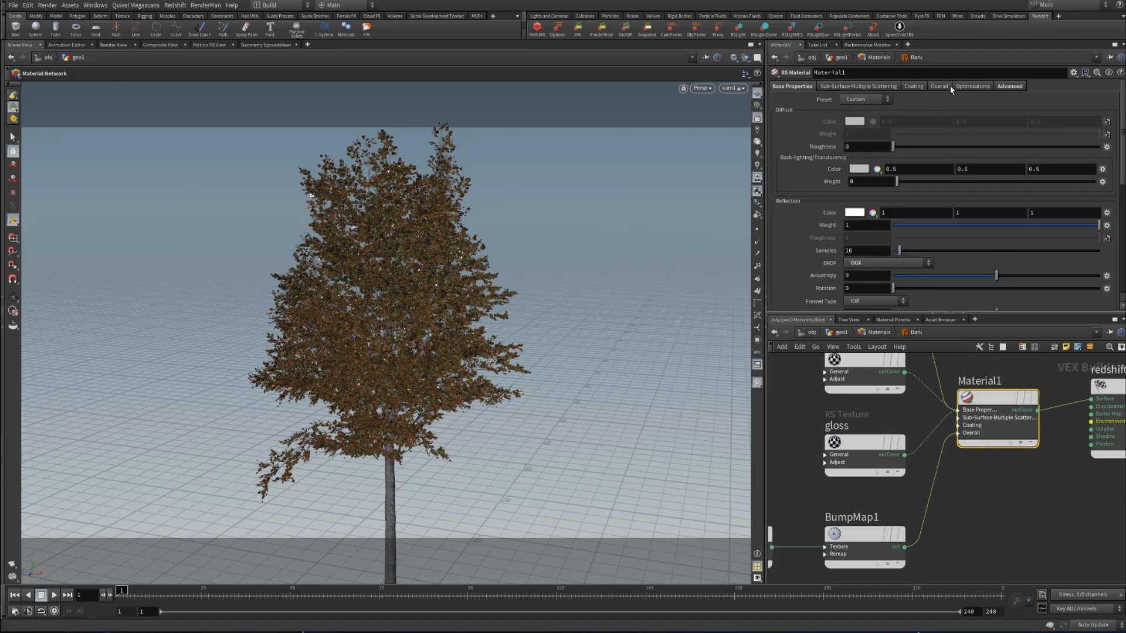
pyautogui.click(1008, 86)
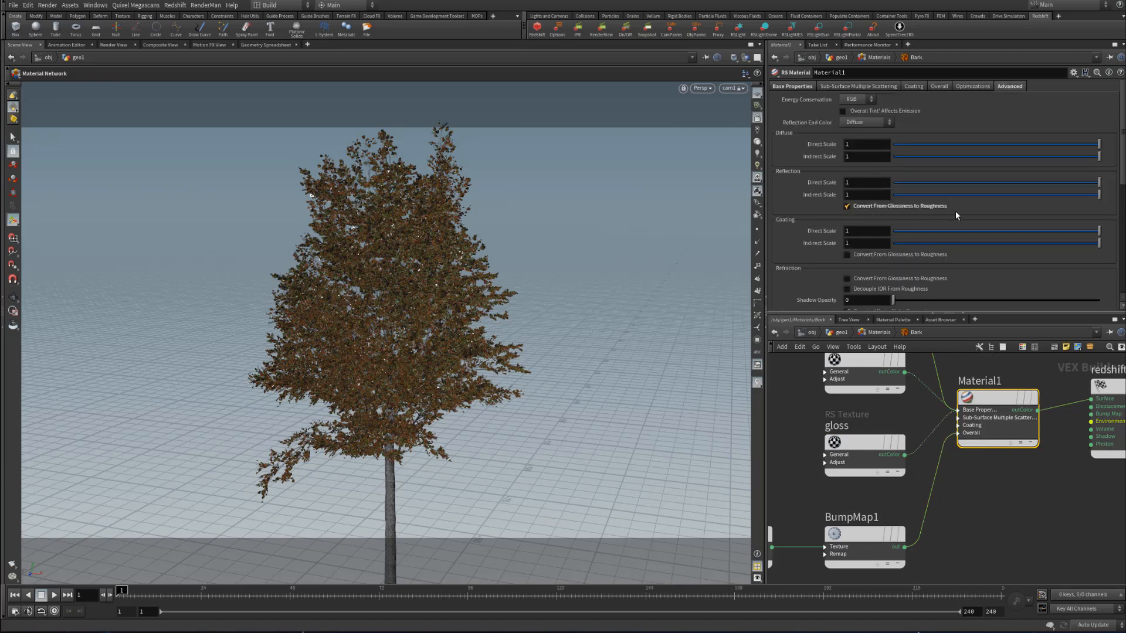
pyautogui.click(803, 89)
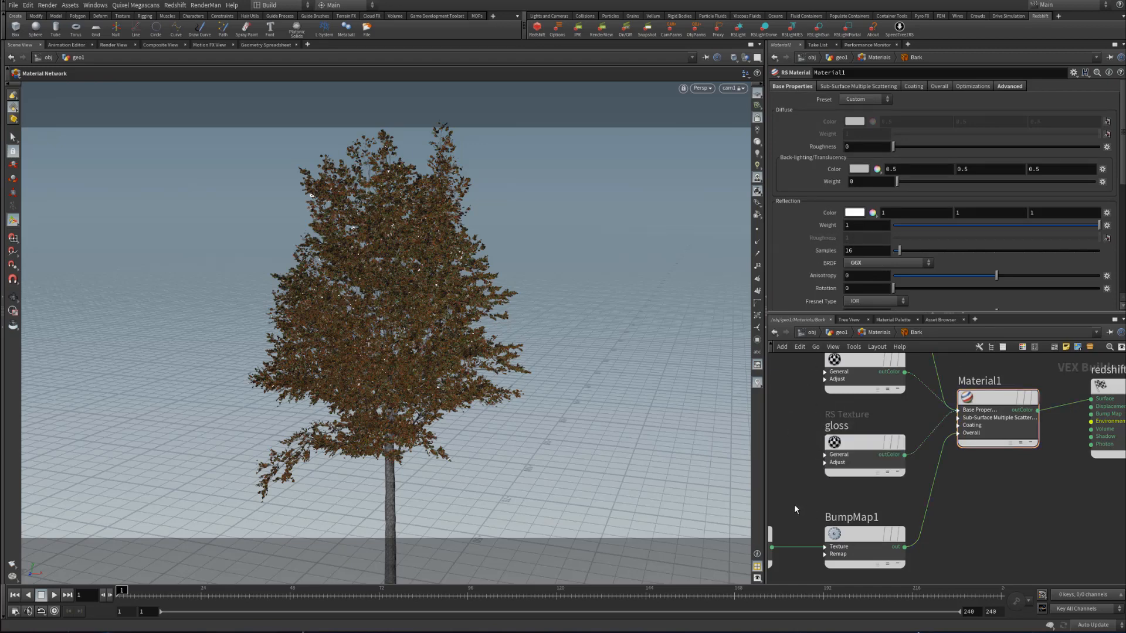
pyautogui.moveTo(796, 509); pyautogui.dragTo(842, 472, button='middle')
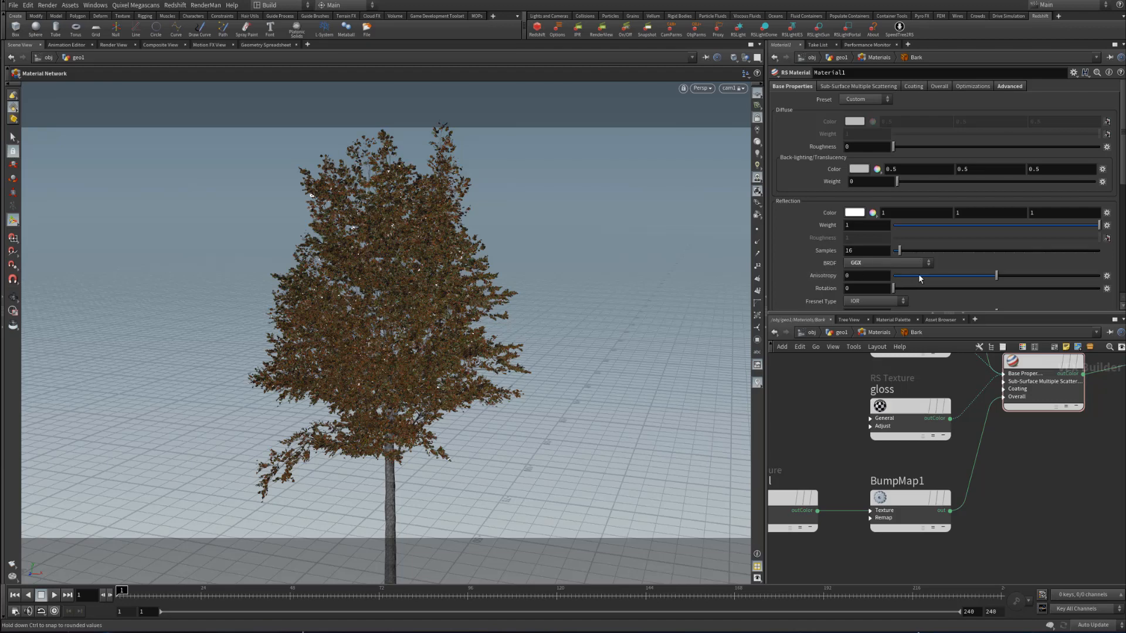
pyautogui.scroll(-1, 799, 263)
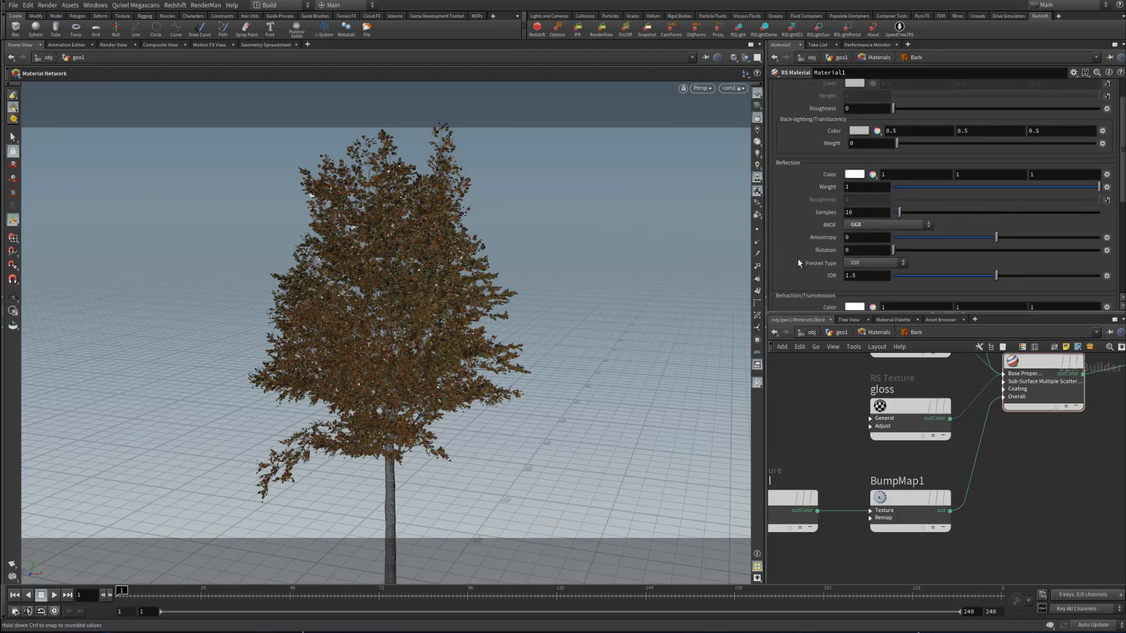
# - Inspect the Bark material's normal texture and BumpMap1 node settings, ending with the whole network in view
pyautogui.moveTo(867, 414); pyautogui.dragTo(913, 358, button='middle')
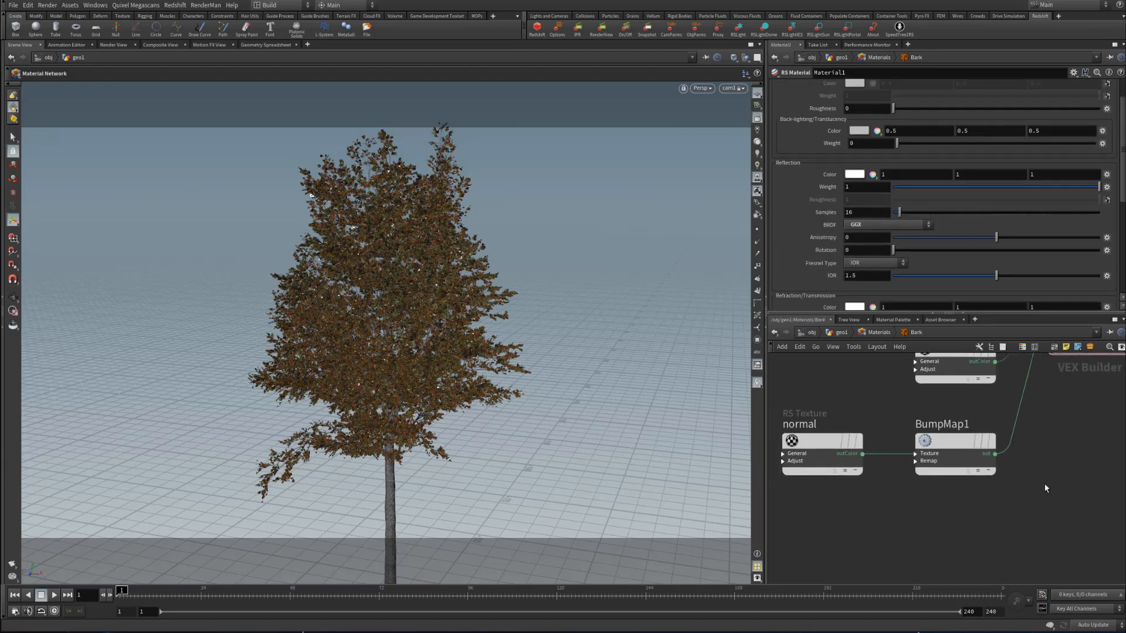
pyautogui.click(811, 433)
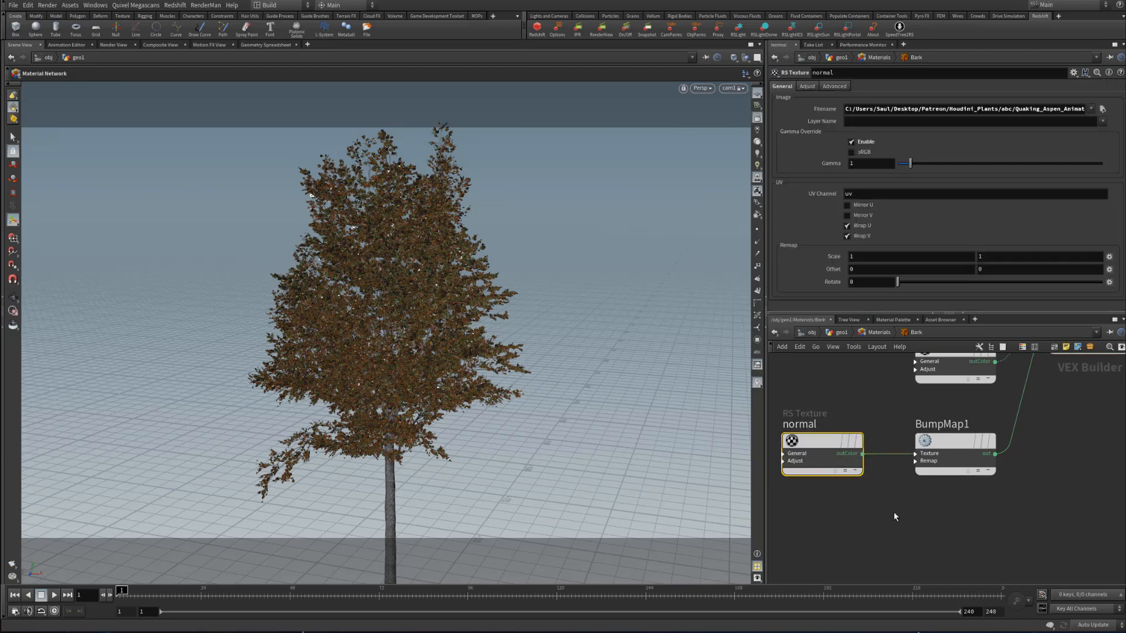
pyautogui.moveTo(894, 513); pyautogui.dragTo(888, 518, button='middle')
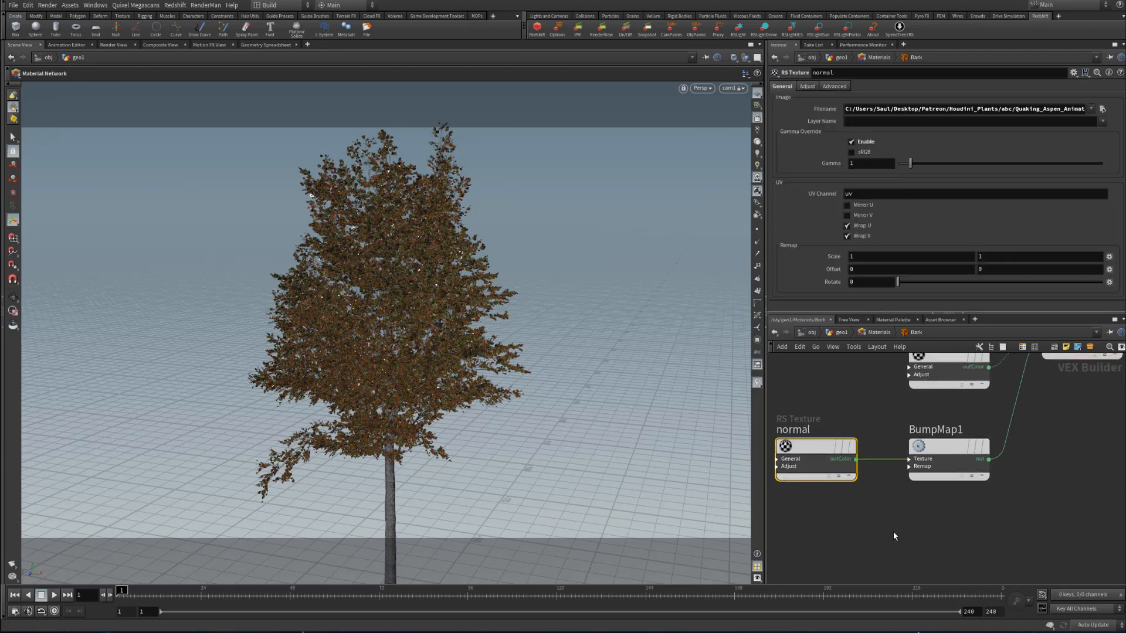
pyautogui.moveTo(892, 531); pyautogui.dragTo(958, 415)
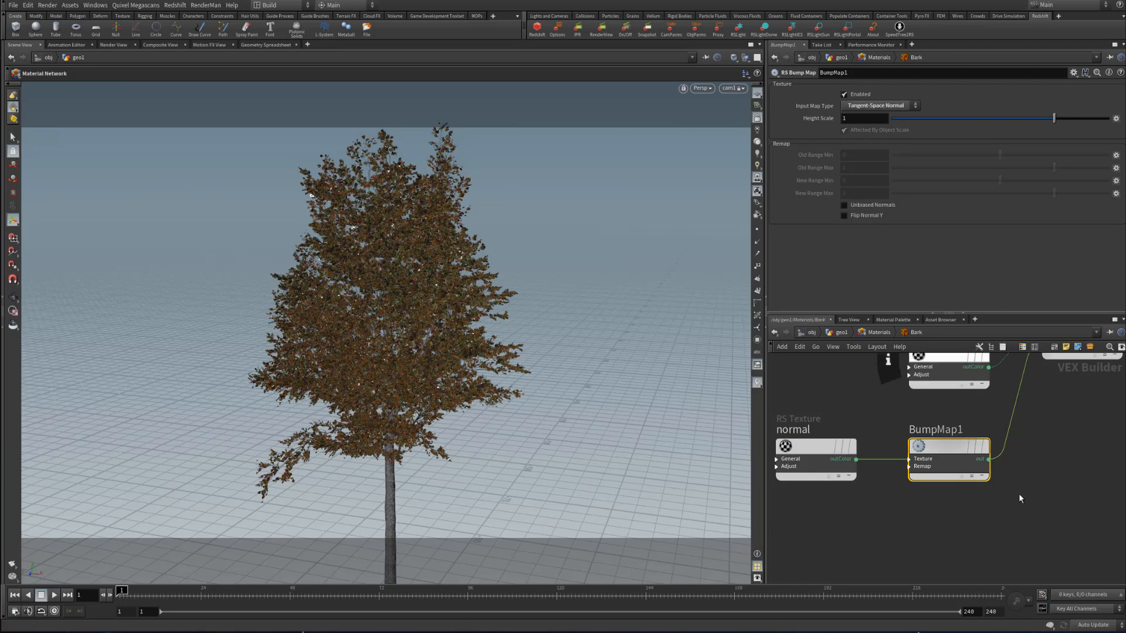
pyautogui.press('h')
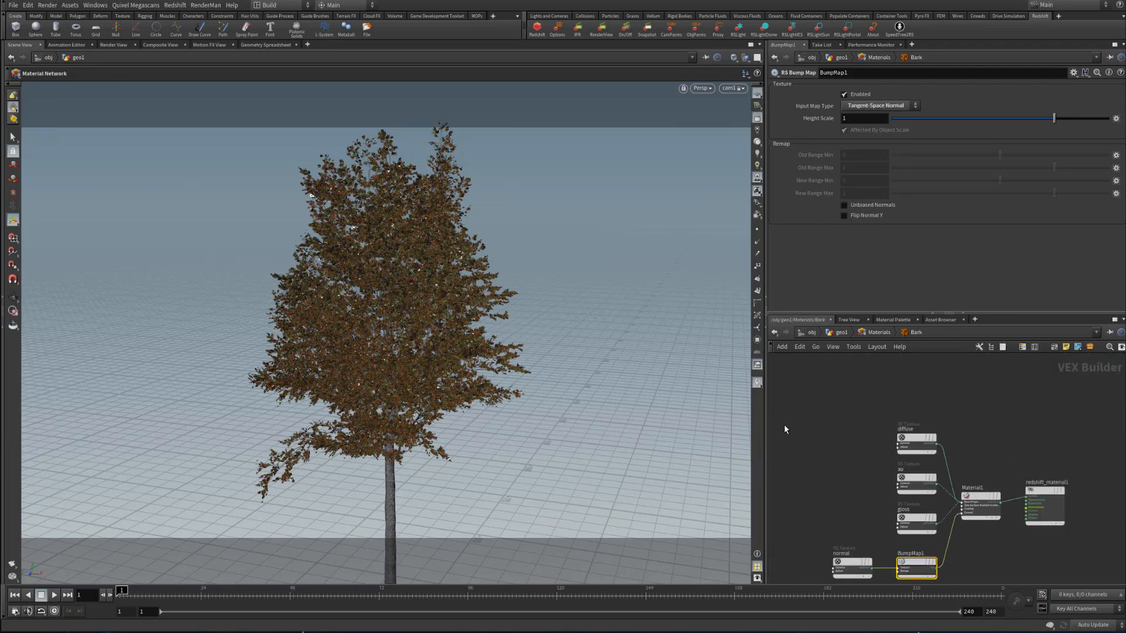
# - Widen the parameter and network panes at the viewport's expense and return to the Materials network
pyautogui.moveTo(766, 414); pyautogui.dragTo(655, 426)
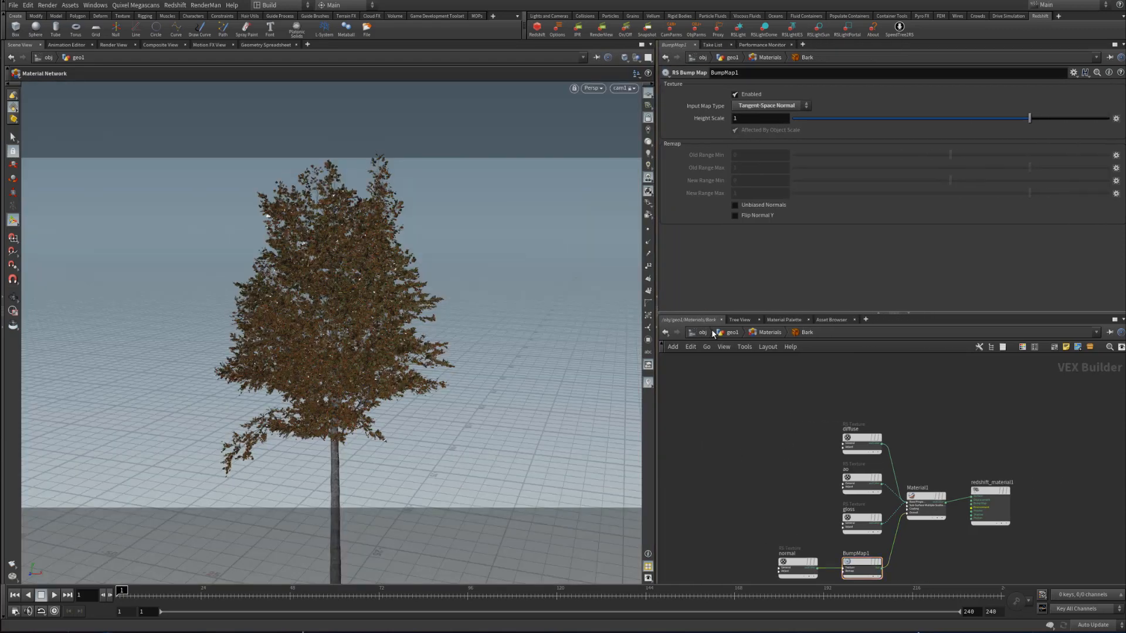
pyautogui.click(772, 333)
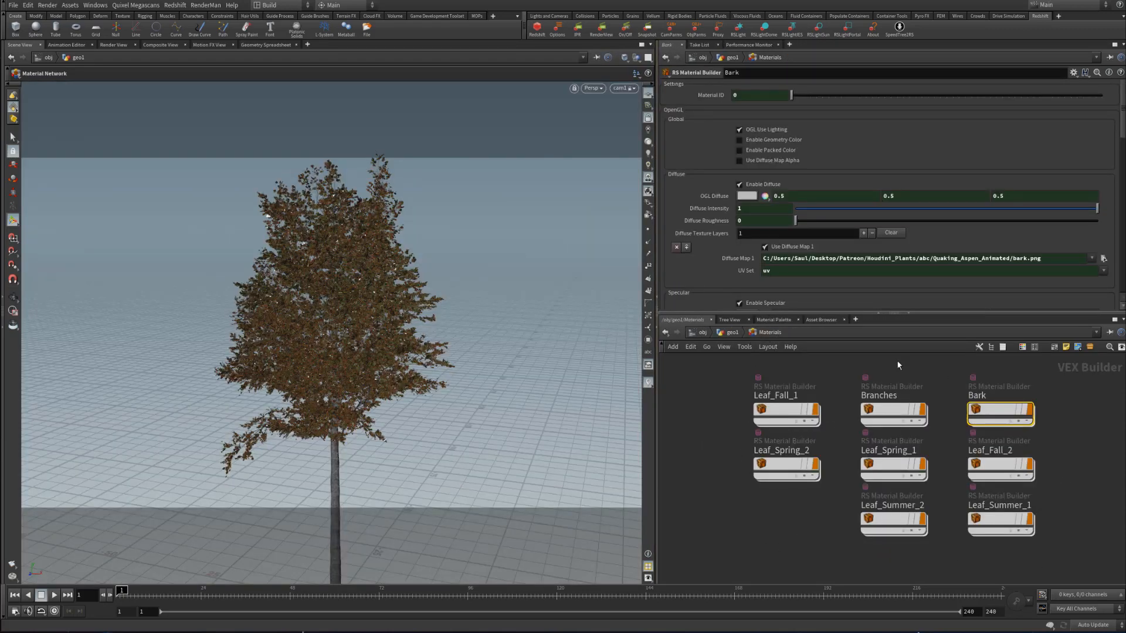
pyautogui.click(758, 540)
# - Start rendering the tree in the Redshift Render View and move its window beside the viewport's tree
pyautogui.click(600, 27)
pyautogui.moveTo(572, 188); pyautogui.dragTo(566, 284)
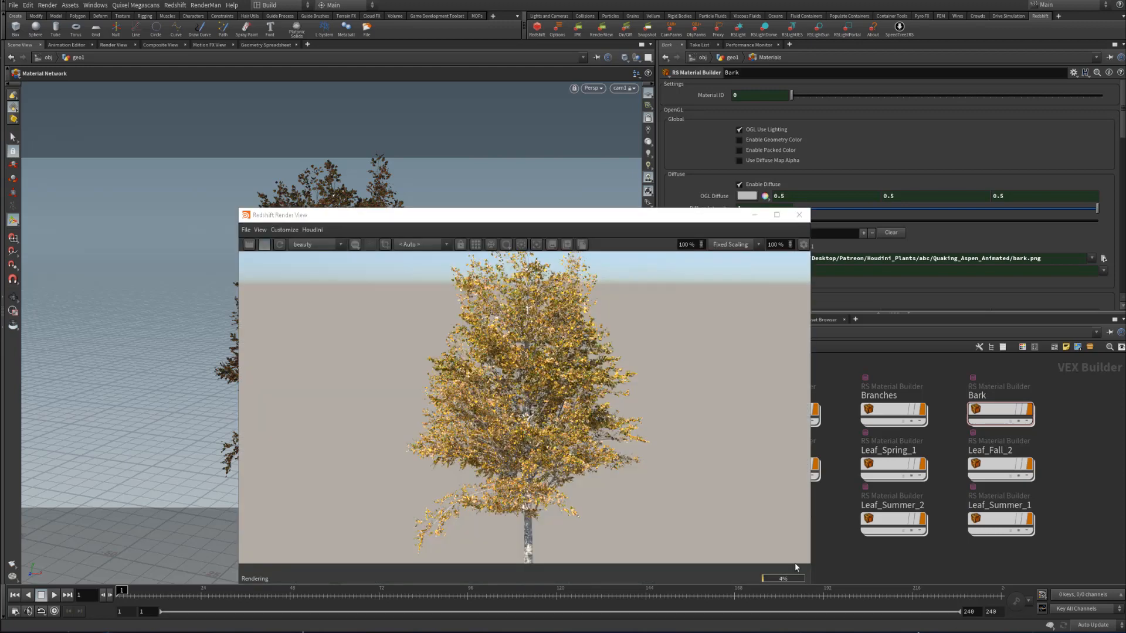
pyautogui.moveTo(655, 217); pyautogui.dragTo(856, 155)
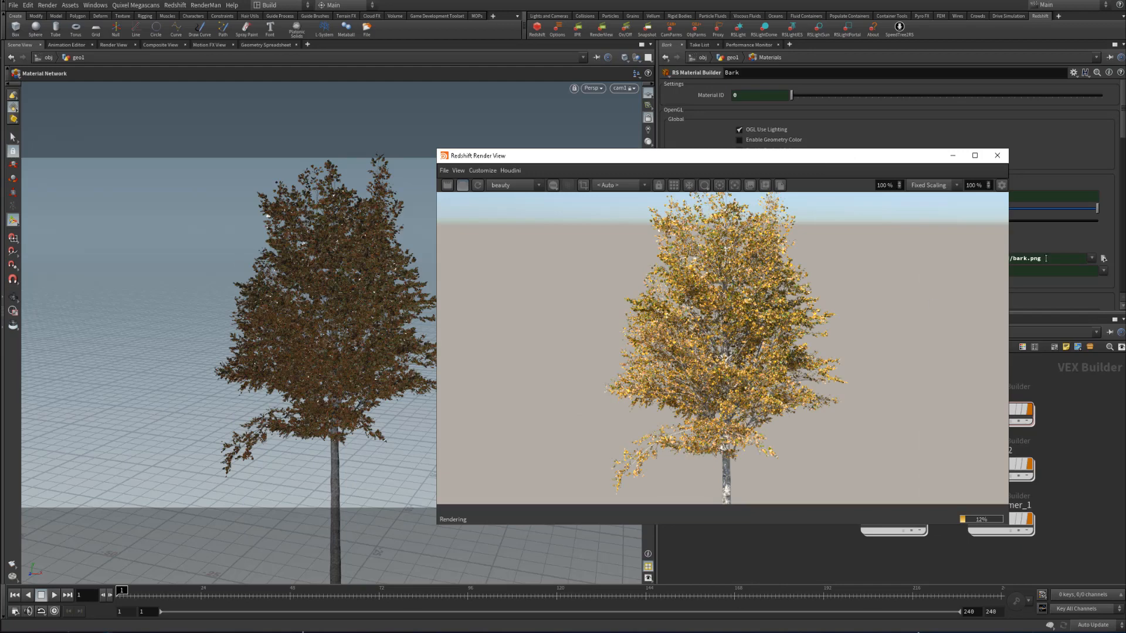
# - Set the Redshift Render View's color management display mode to Rec.709 and hide the display settings again
pyautogui.click(1000, 186)
pyautogui.click(945, 273)
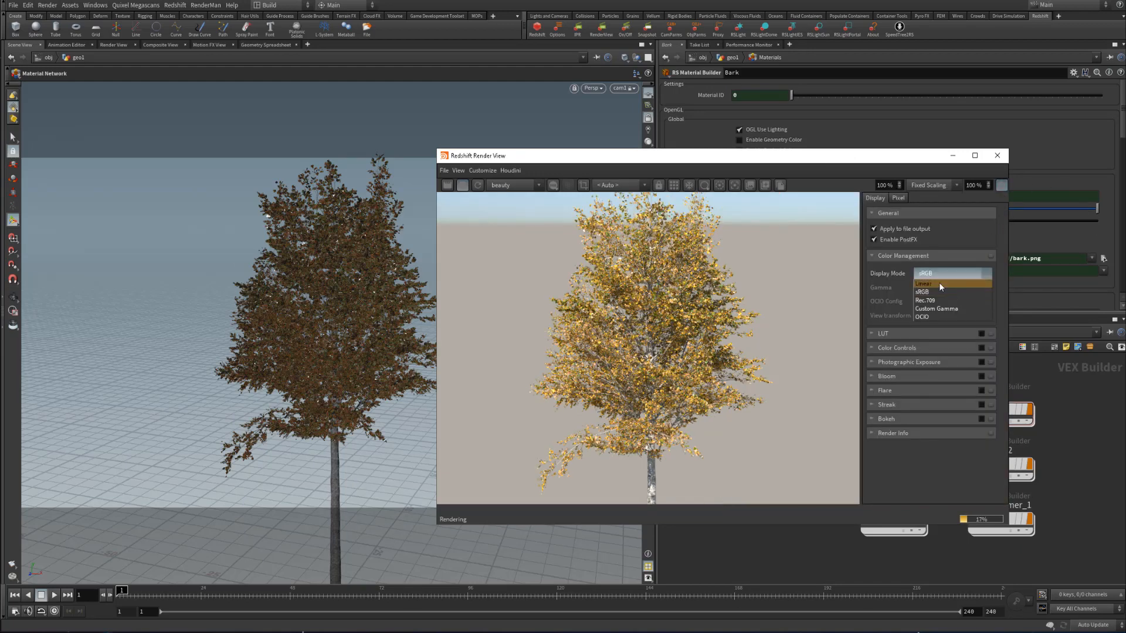
pyautogui.click(931, 301)
pyautogui.click(1000, 186)
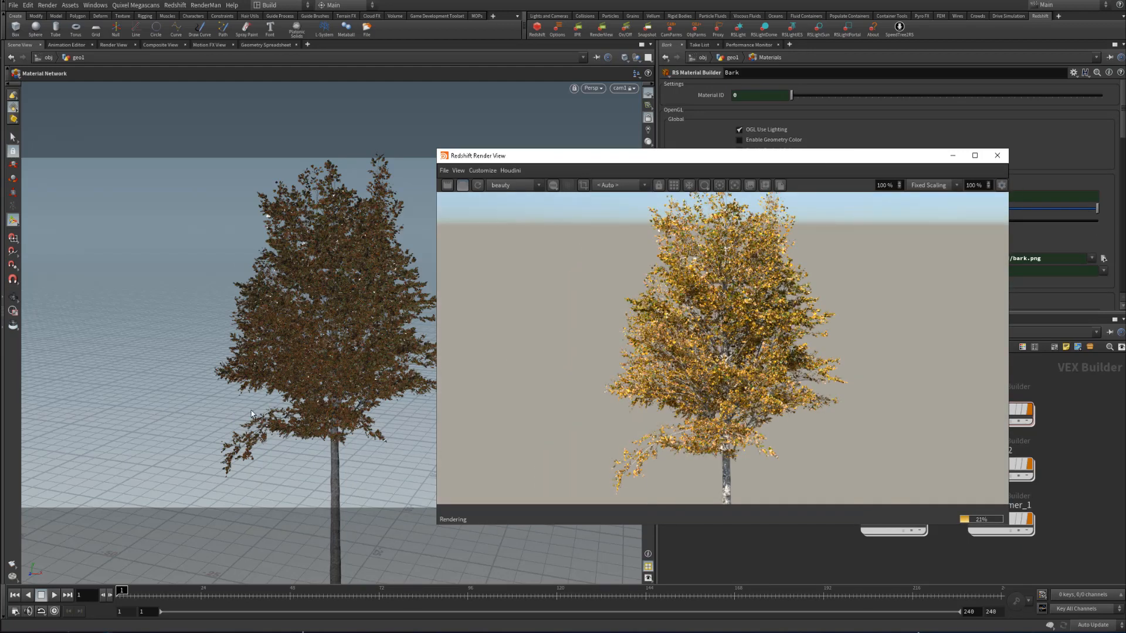
# - Inspect the leaves and twigs of the low overhanging branch up close in the live render
pyautogui.moveTo(527, 374); pyautogui.dragTo(703, 375, button='right')
pyautogui.moveTo(244, 377); pyautogui.dragTo(334, 176, button='right')
pyautogui.moveTo(223, 480); pyautogui.dragTo(296, 265, button='middle')
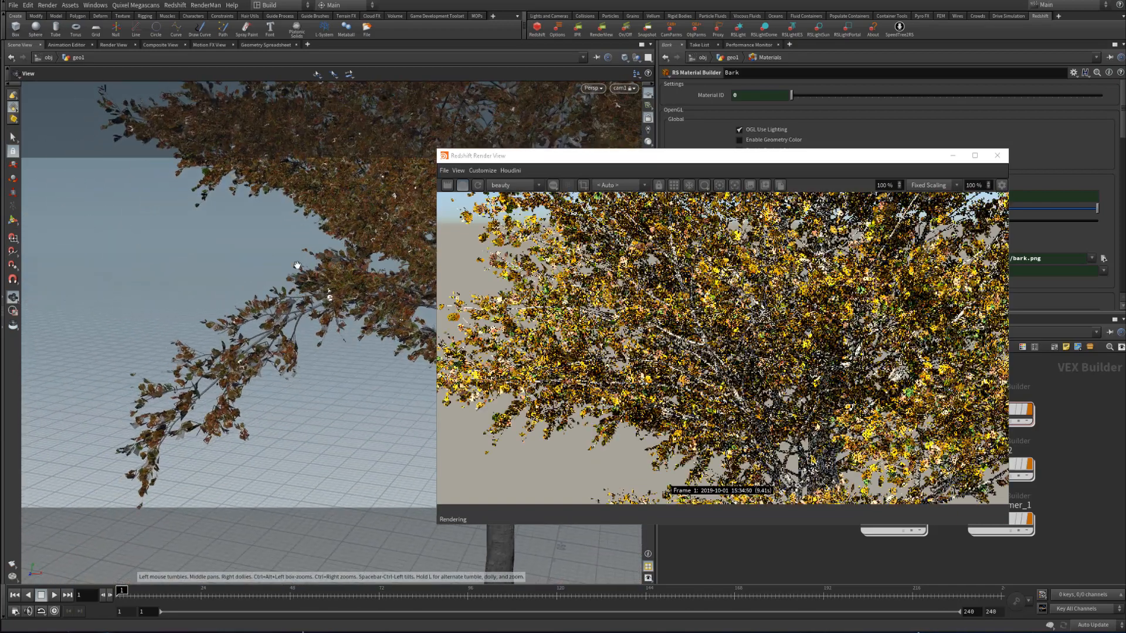
pyautogui.moveTo(237, 306); pyautogui.dragTo(400, 327, button='right')
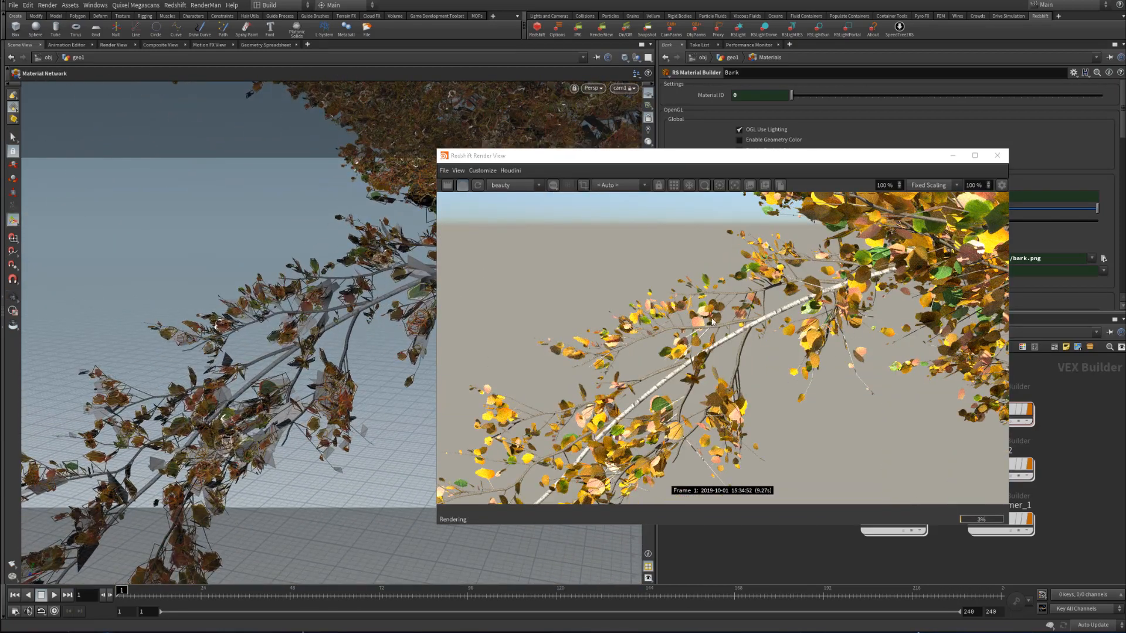
# - Examine the rendered tree from low angles, looking up along the trunk into the crown against the sky
pyautogui.keyDown('alt'); pyautogui.moveTo(264, 469); pyautogui.dragTo(335, 298); pyautogui.keyUp('alt')
pyautogui.keyDown('alt'); pyautogui.moveTo(335, 299); pyautogui.dragTo(630, 390, button='right'); pyautogui.keyUp('alt')
pyautogui.keyDown('alt'); pyautogui.moveTo(630, 389); pyautogui.dragTo(208, 312, button='middle'); pyautogui.keyUp('alt')
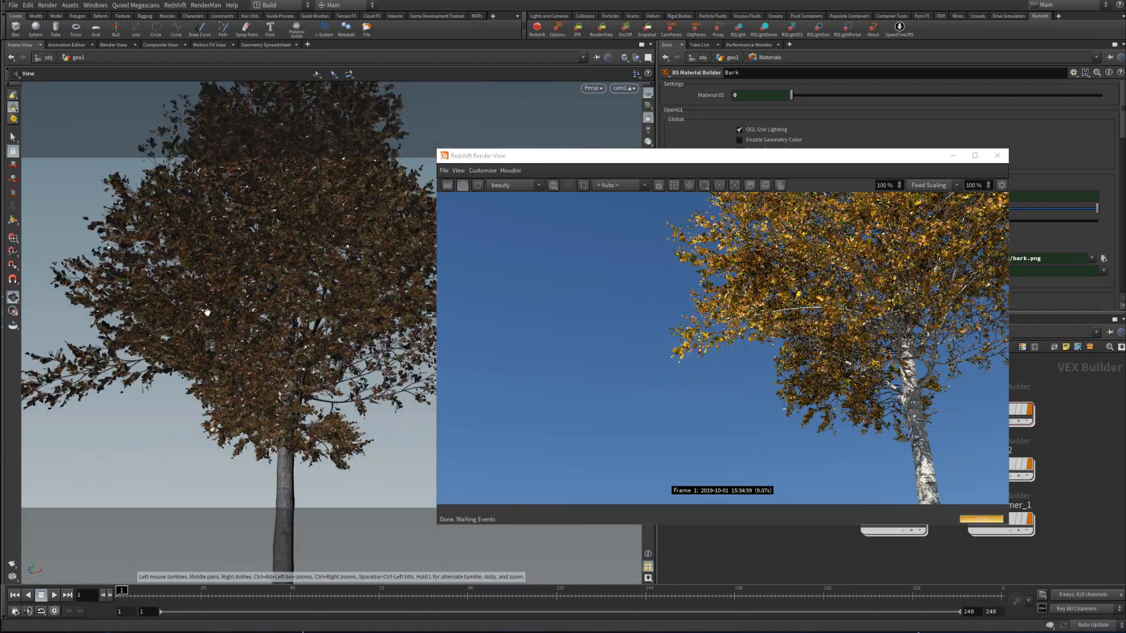
pyautogui.keyDown('alt'); pyautogui.moveTo(220, 319); pyautogui.dragTo(143, 287); pyautogui.keyUp('alt')
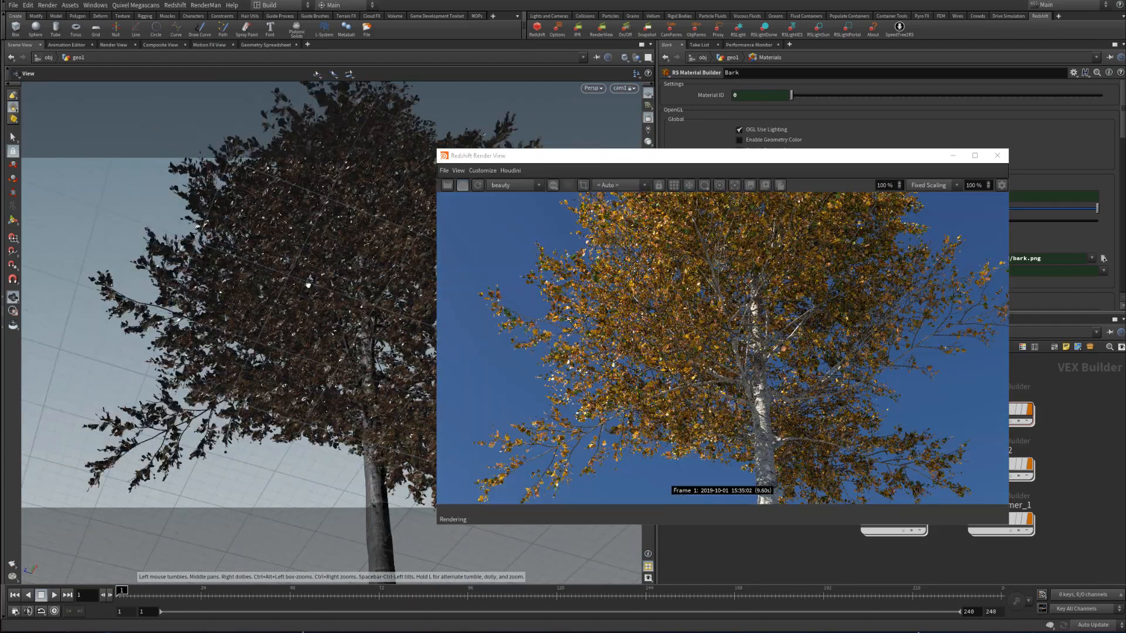
pyautogui.keyDown('alt'); pyautogui.moveTo(309, 283); pyautogui.dragTo(272, 327, button='right'); pyautogui.keyUp('alt')
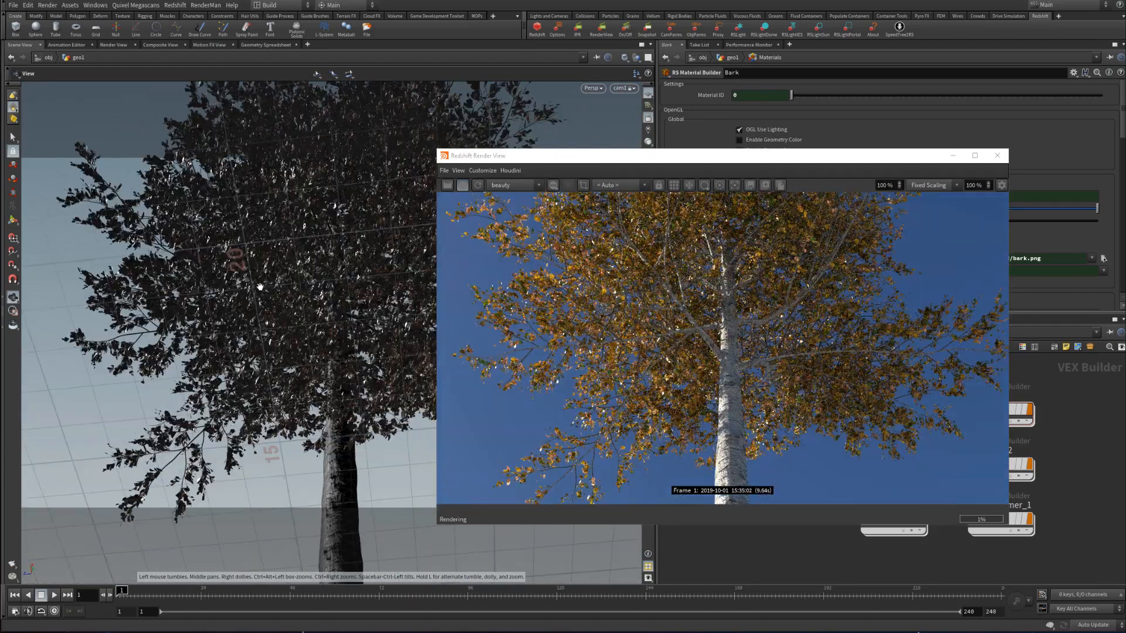
pyautogui.moveTo(271, 327); pyautogui.dragTo(281, 355)
pyautogui.moveTo(281, 354); pyautogui.dragTo(277, 422, button='right')
pyautogui.moveTo(277, 423); pyautogui.dragTo(245, 352)
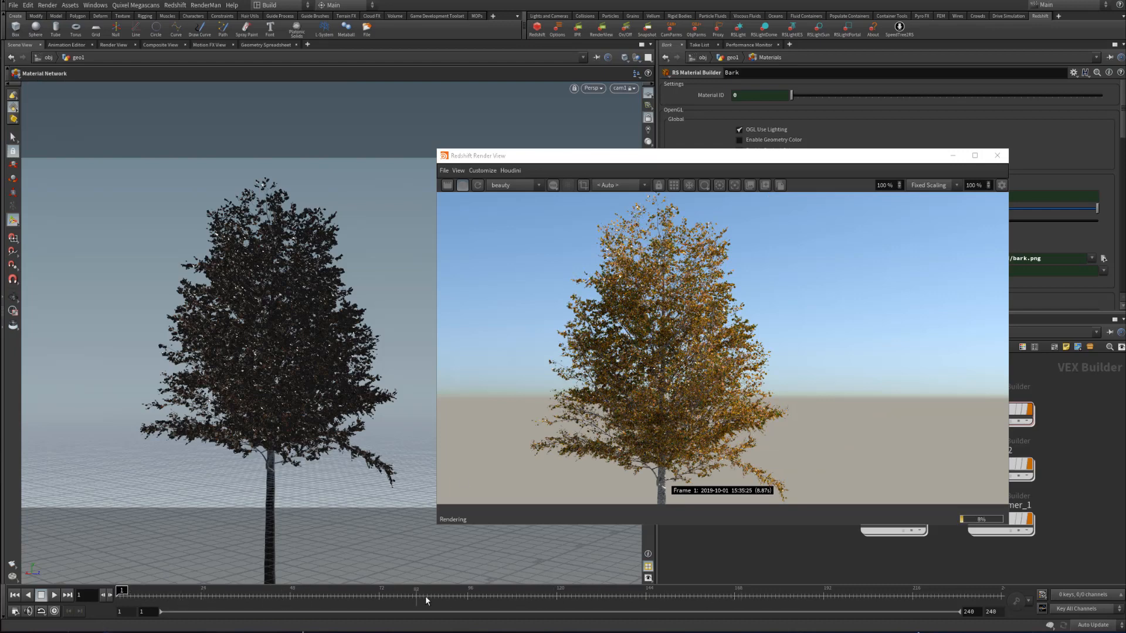
# - Frame the tree's lower branches up close, move the animation to frame 59 and restart the render
pyautogui.keyDown('alt'); pyautogui.moveTo(267, 405); pyautogui.dragTo(563, 437, button='right'); pyautogui.keyUp('alt')
pyautogui.keyDown('alt'); pyautogui.moveTo(340, 465); pyautogui.dragTo(236, 215, button='middle'); pyautogui.keyUp('alt')
pyautogui.keyDown('alt'); pyautogui.moveTo(264, 337); pyautogui.dragTo(486, 361, button='right'); pyautogui.keyUp('alt')
pyautogui.keyDown('alt'); pyautogui.moveTo(319, 354); pyautogui.dragTo(317, 436, button='middle'); pyautogui.keyUp('alt')
pyautogui.click(330, 593)
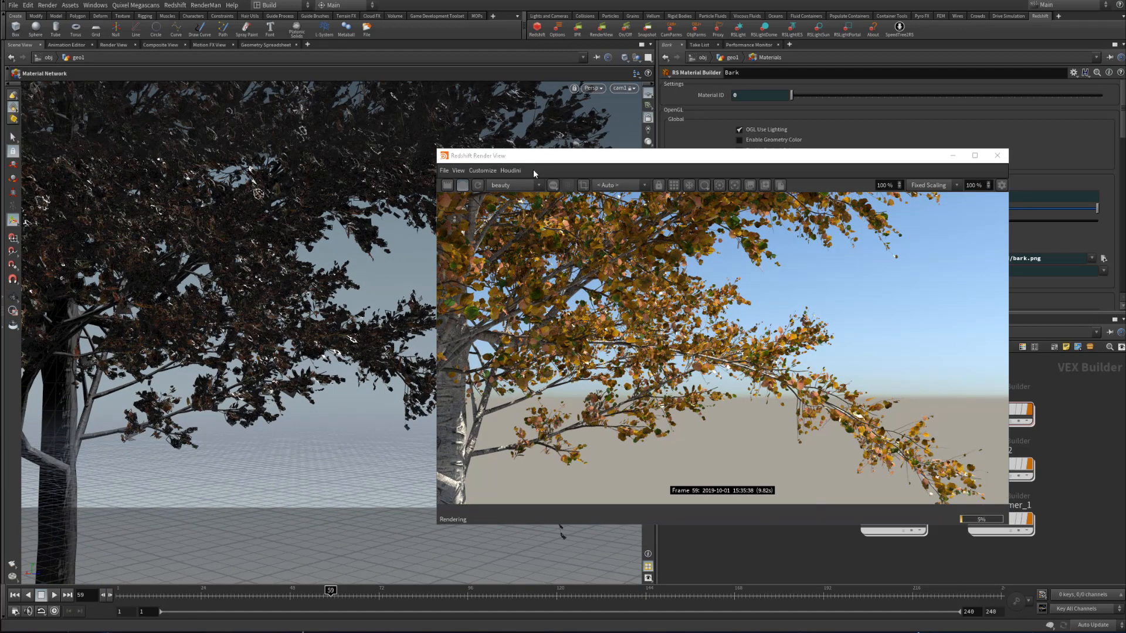
pyautogui.click(477, 185)
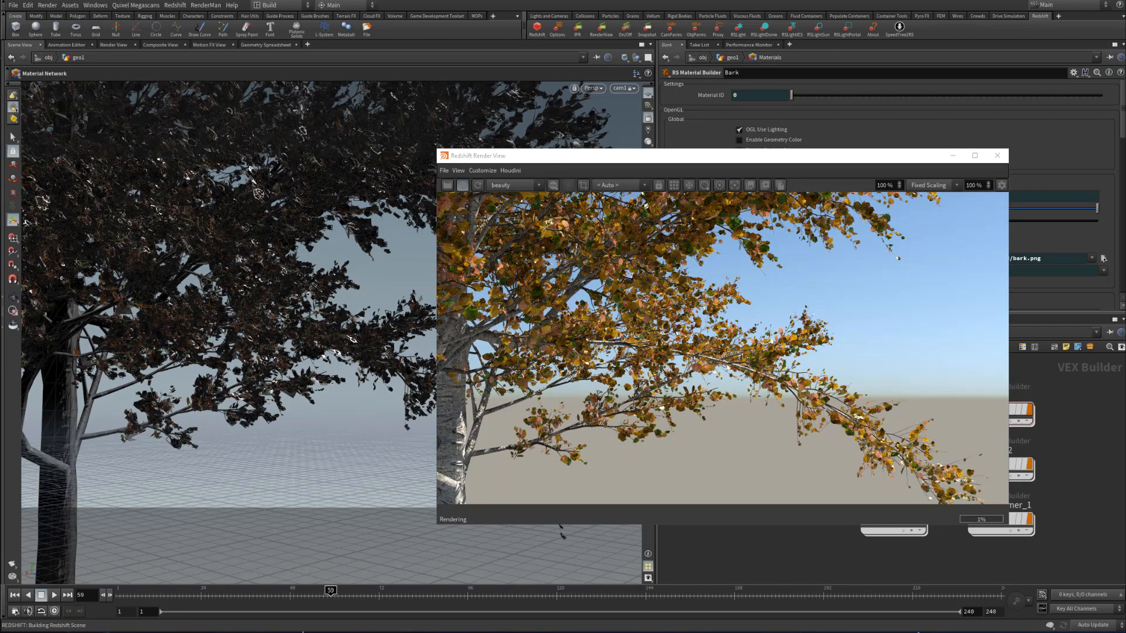
# - Switch to the browser showing the Redshift SpeedTree Importer page on Gumroad, with the Redshift Render View moved clear of it
pyautogui.moveTo(0, 140); pyautogui.dragTo(604, 120)
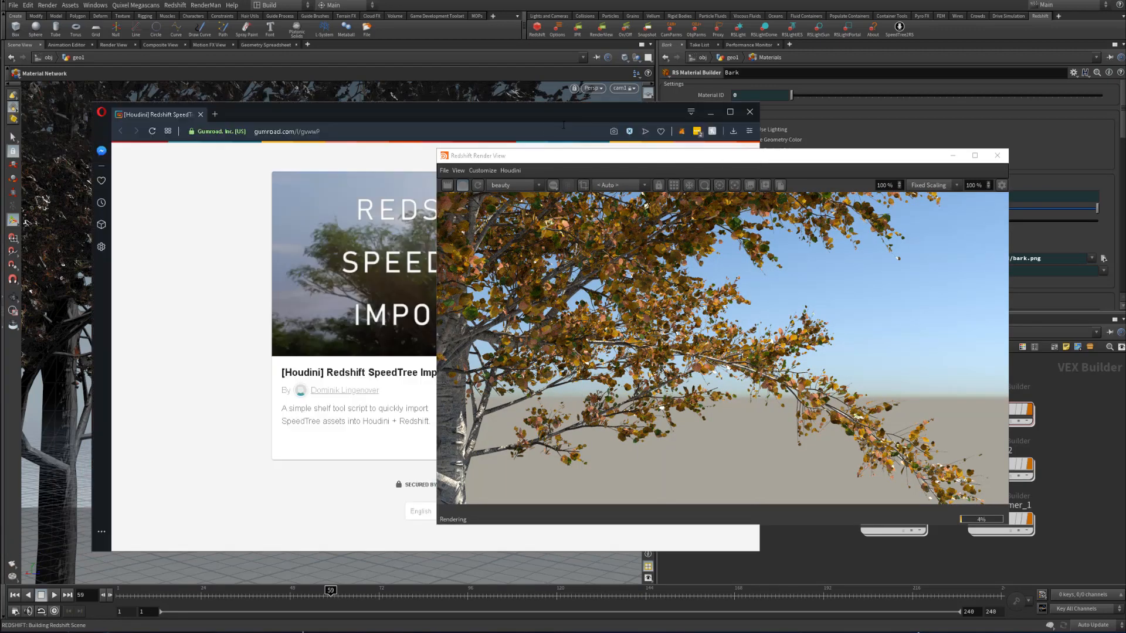
pyautogui.moveTo(632, 164); pyautogui.dragTo(935, 148)
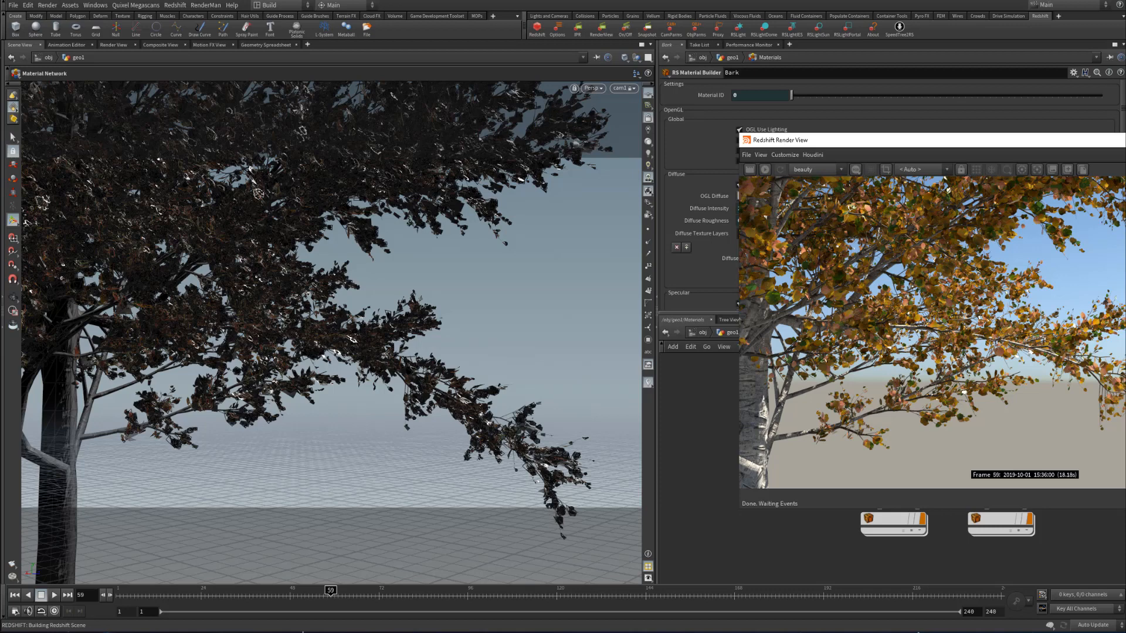
pyautogui.hotkey('alt', 'Tab')
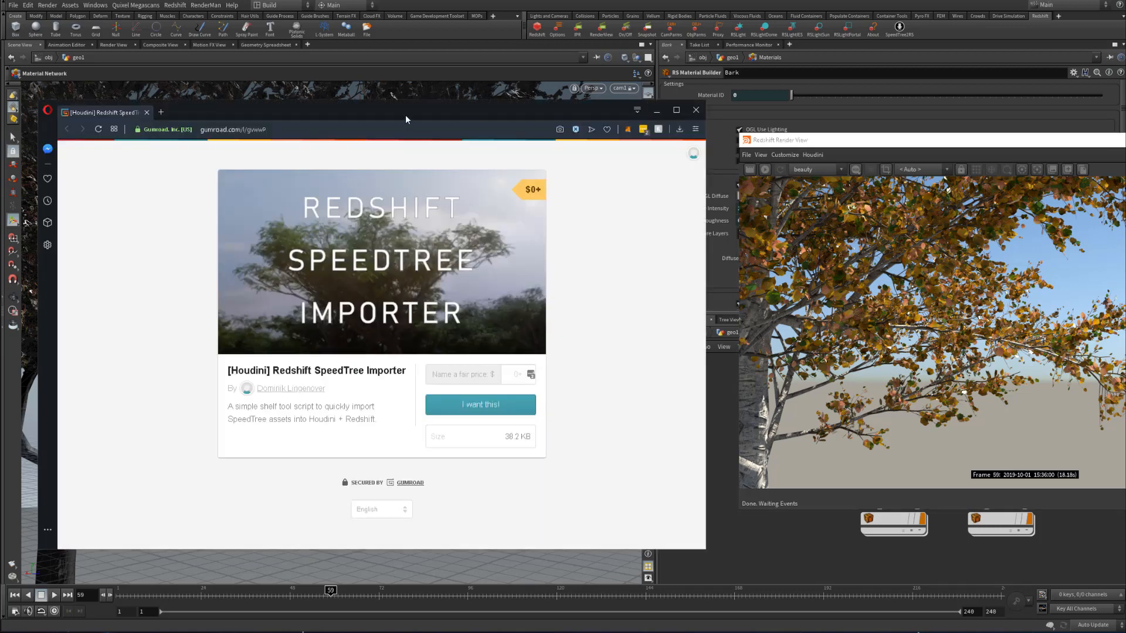
pyautogui.moveTo(423, 115); pyautogui.dragTo(416, 98)
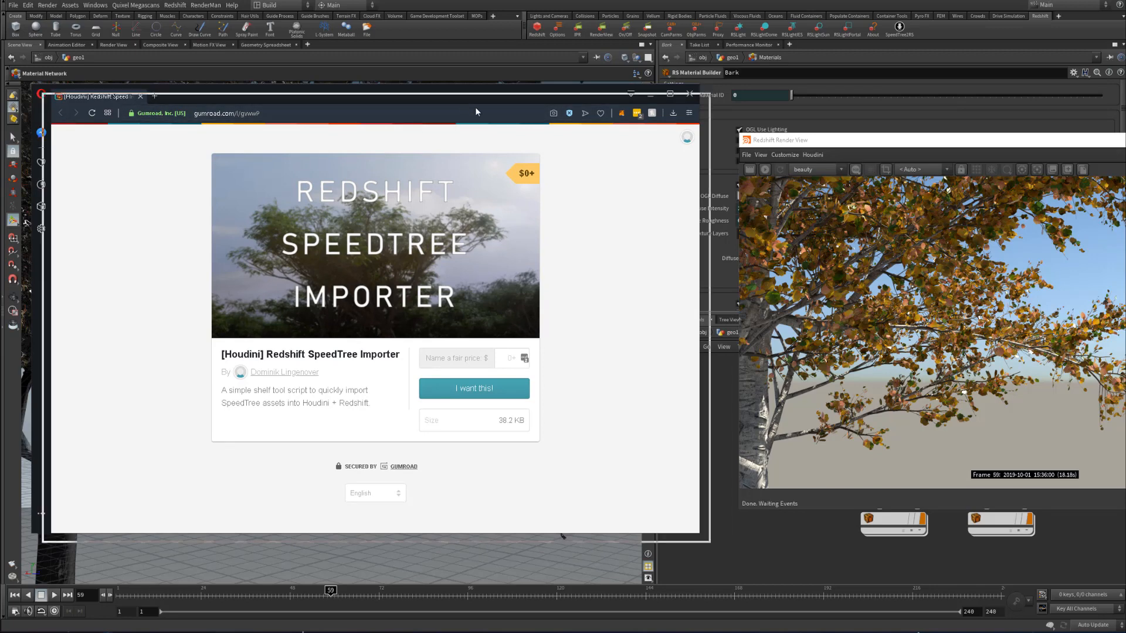
pyautogui.moveTo(463, 96); pyautogui.dragTo(532, 102)
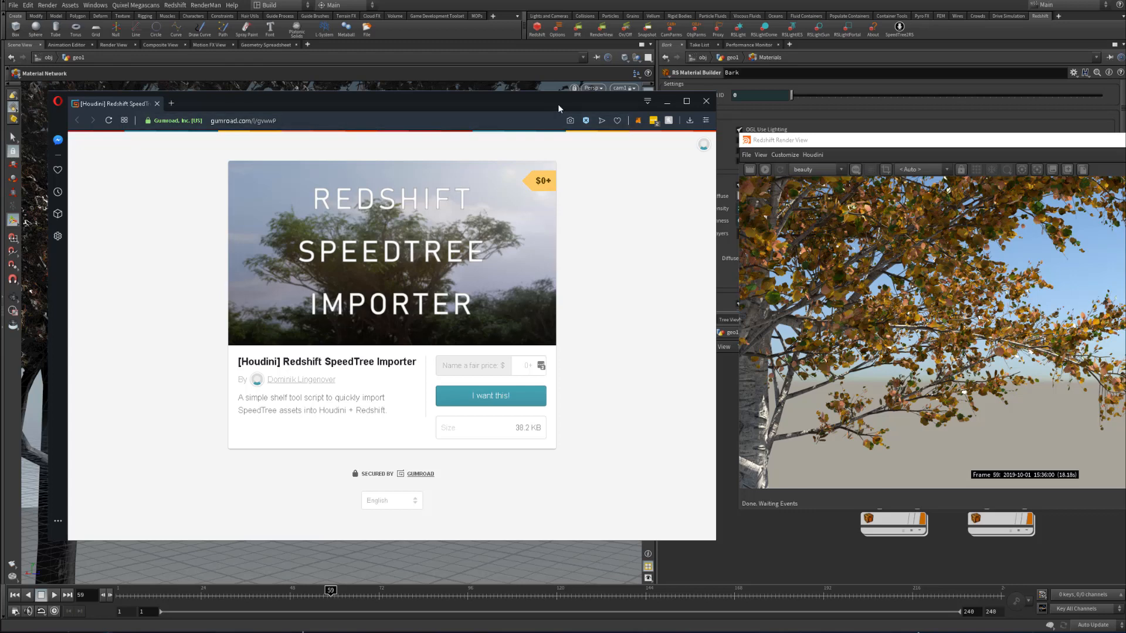
pyautogui.moveTo(488, 110)
pyautogui.mouseDown()
pyautogui.moveTo(0, 78)
pyautogui.moveTo(472, 103)
pyautogui.mouseUp()
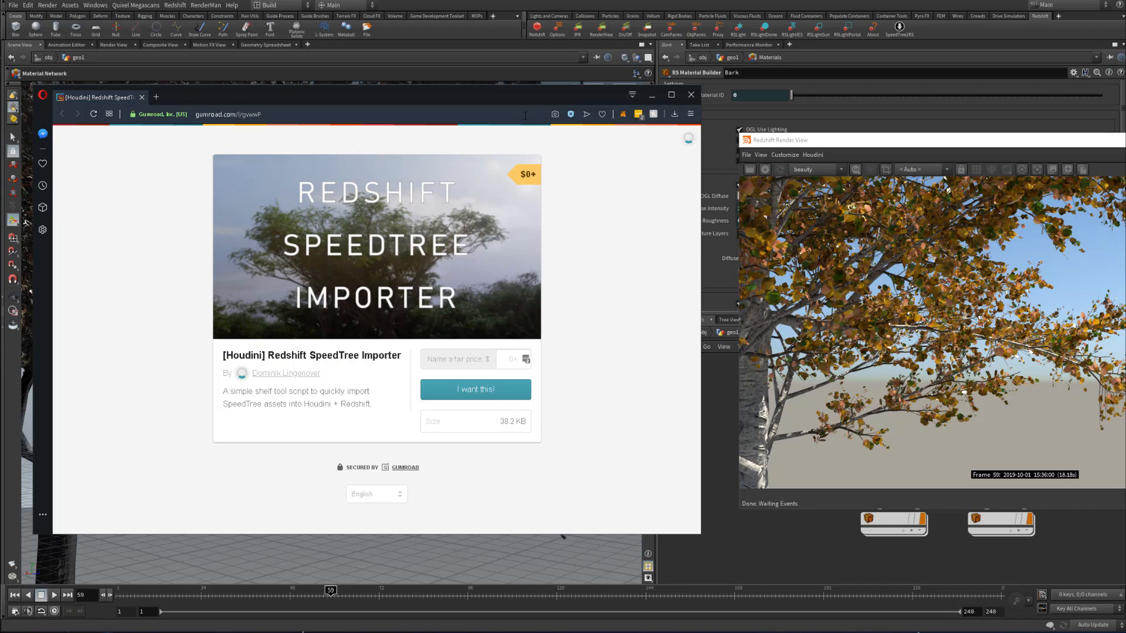
pyautogui.moveTo(571, 97)
pyautogui.mouseDown()
pyautogui.moveTo(585, 101)
pyautogui.moveTo(564, 108)
pyautogui.mouseUp()
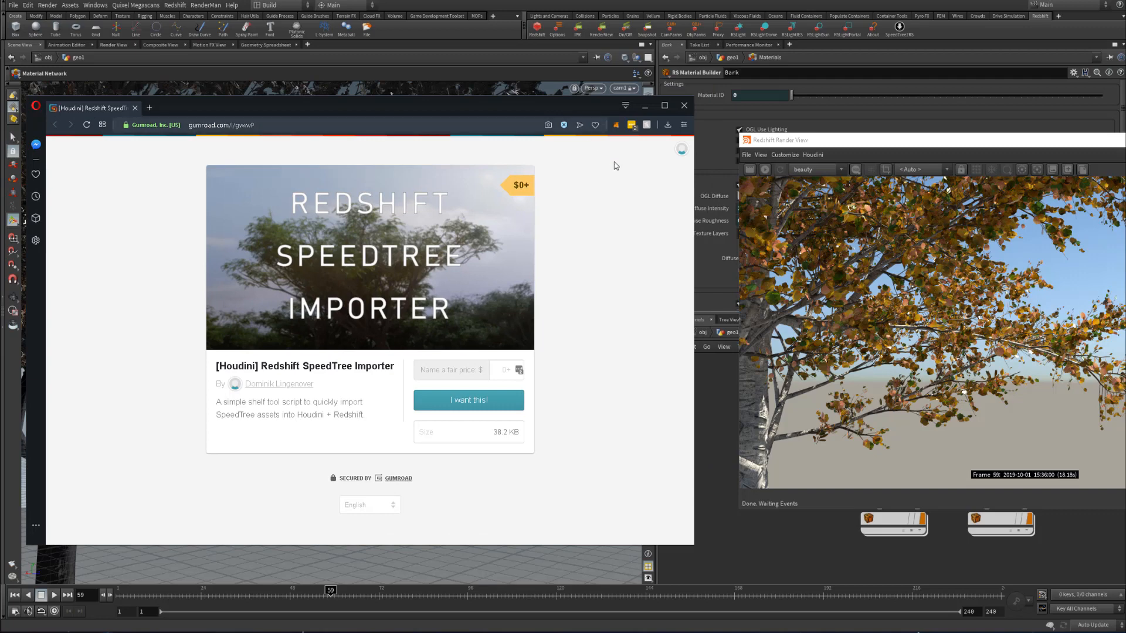